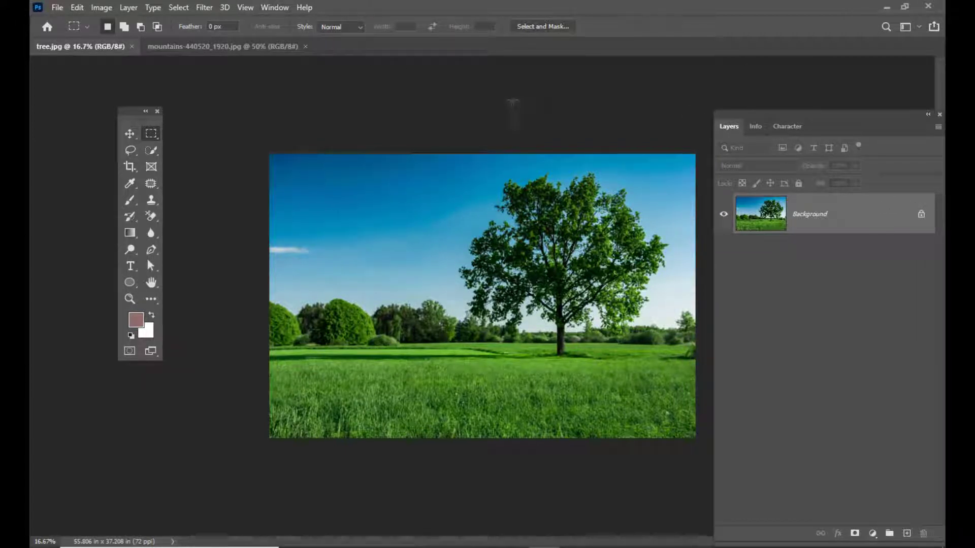
# Show the tree image's channels and place the channel list beside the photo
pyautogui.click(275, 8)
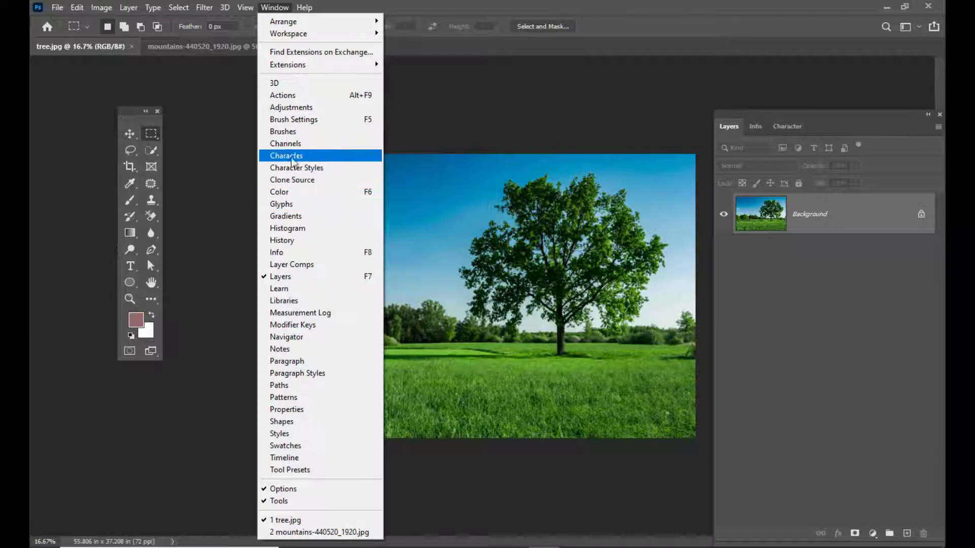
pyautogui.click(287, 144)
pyautogui.moveTo(564, 127); pyautogui.dragTo(724, 87)
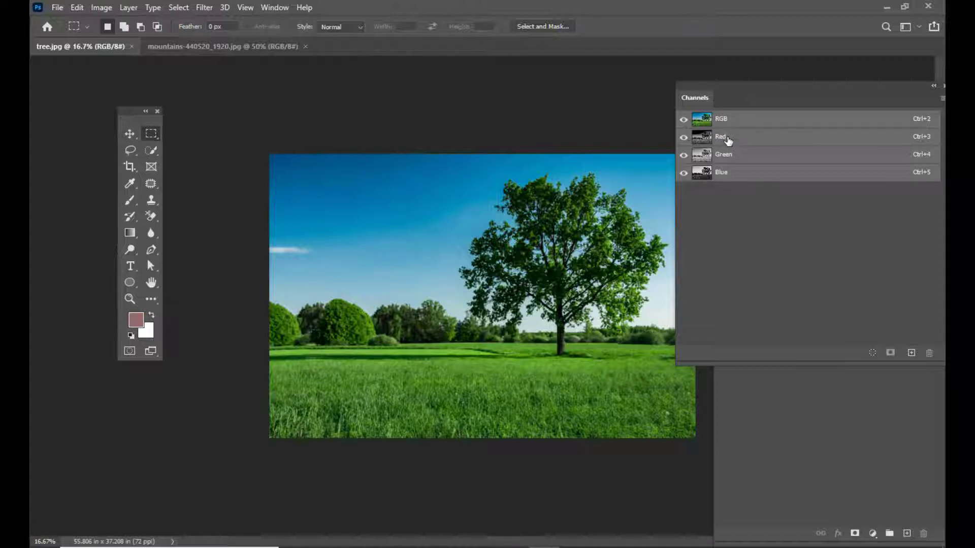
# View the Red, Green and Blue channels one at a time to compare the tree's contrast against the sky
pyautogui.click(727, 141)
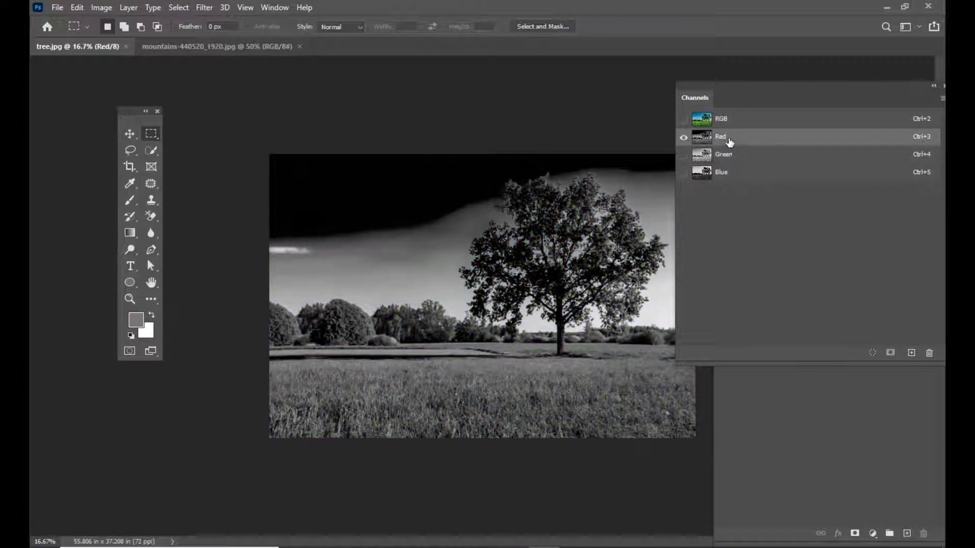
pyautogui.click(734, 159)
pyautogui.click(733, 174)
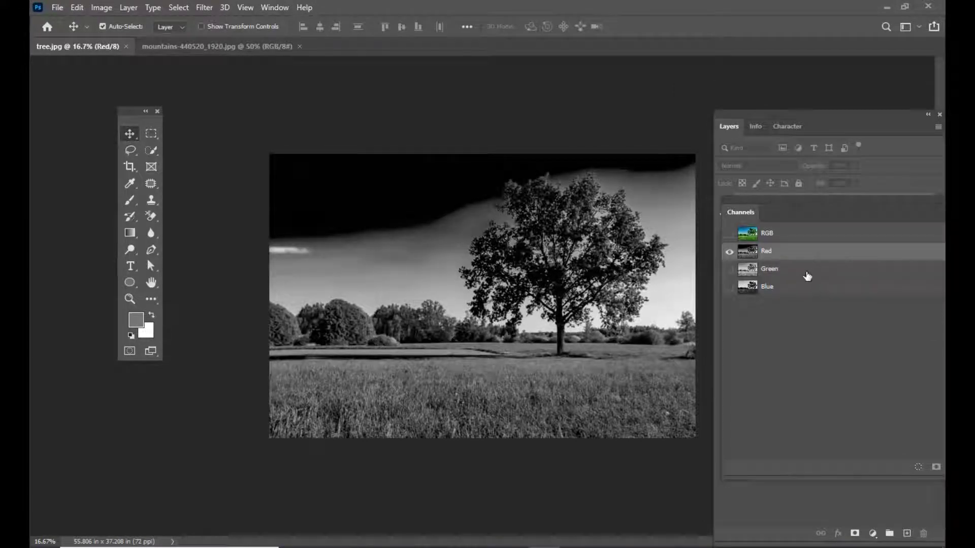
pyautogui.click(806, 275)
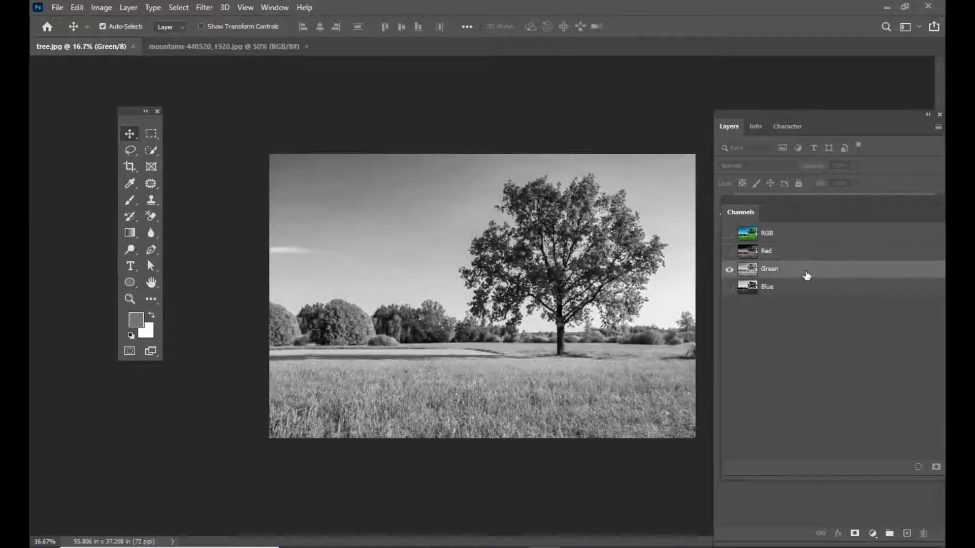
pyautogui.click(791, 290)
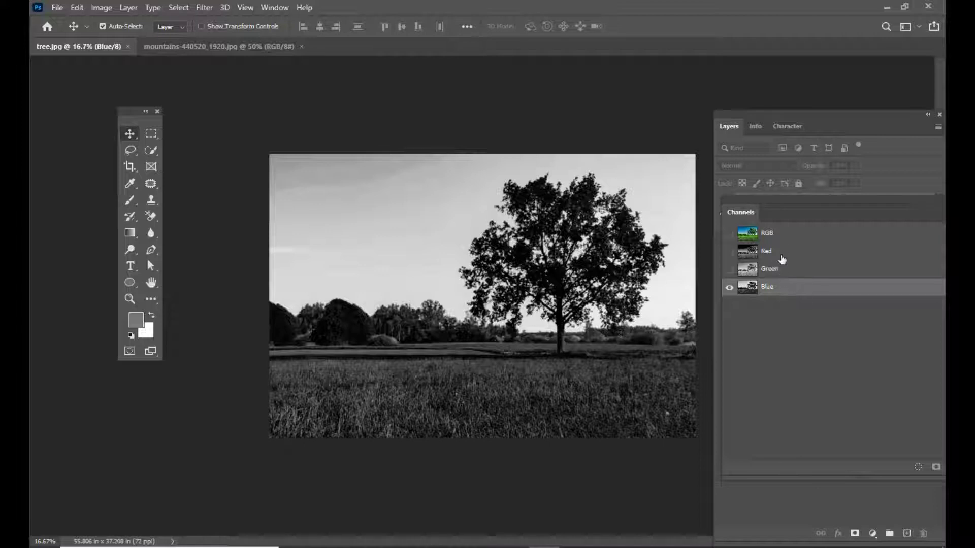
pyautogui.click(782, 255)
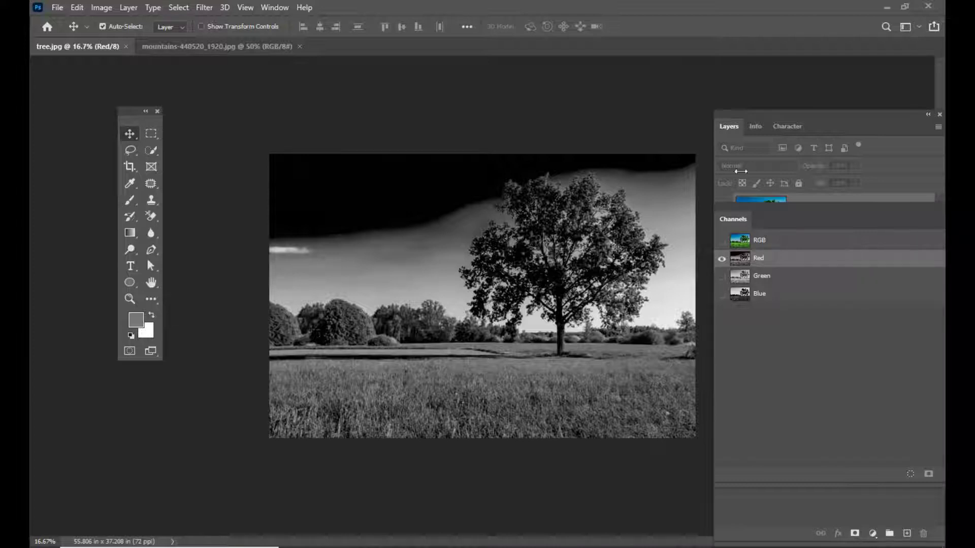
# Check the Green channel once more and isolate the Blue channel of the tree image
pyautogui.moveTo(742, 217); pyautogui.dragTo(716, 215)
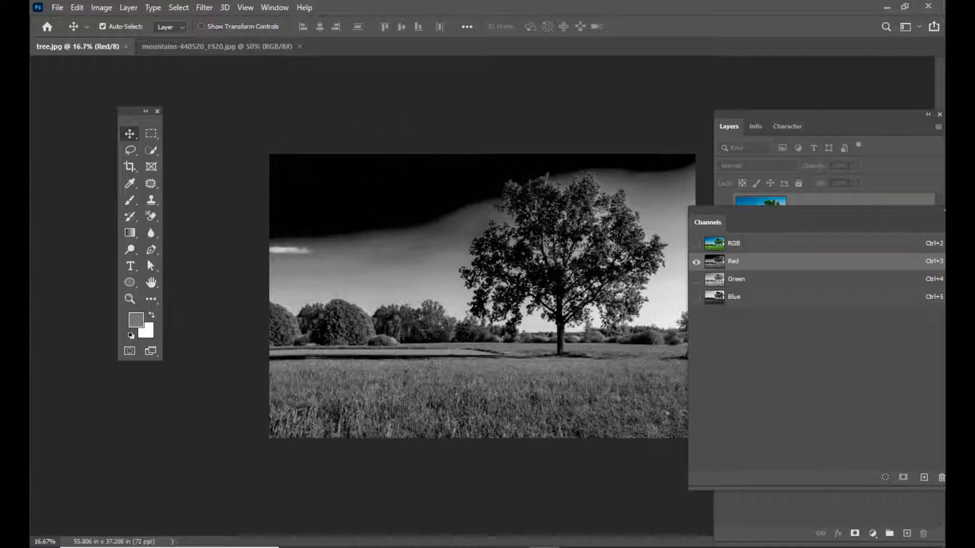
pyautogui.moveTo(707, 212); pyautogui.dragTo(716, 208)
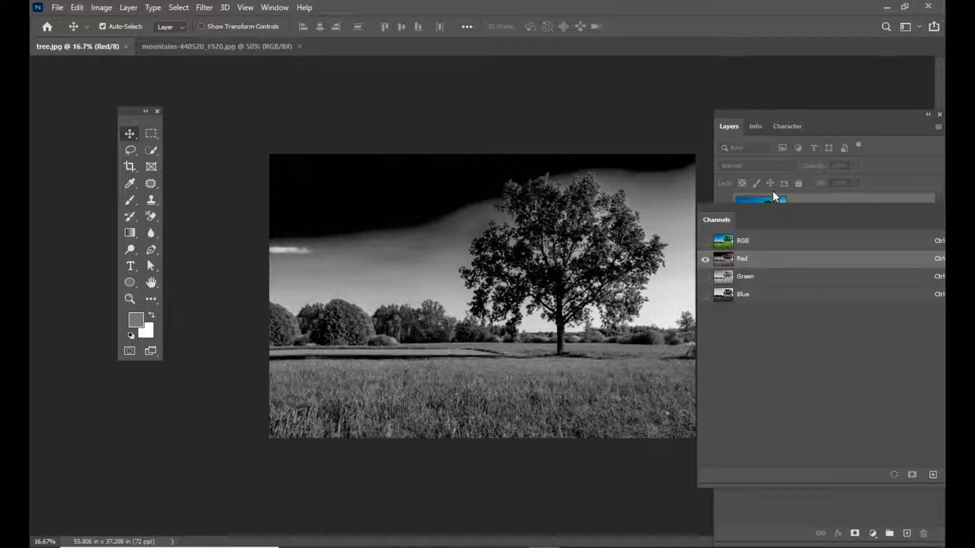
pyautogui.moveTo(772, 208); pyautogui.dragTo(765, 209)
pyautogui.click(762, 277)
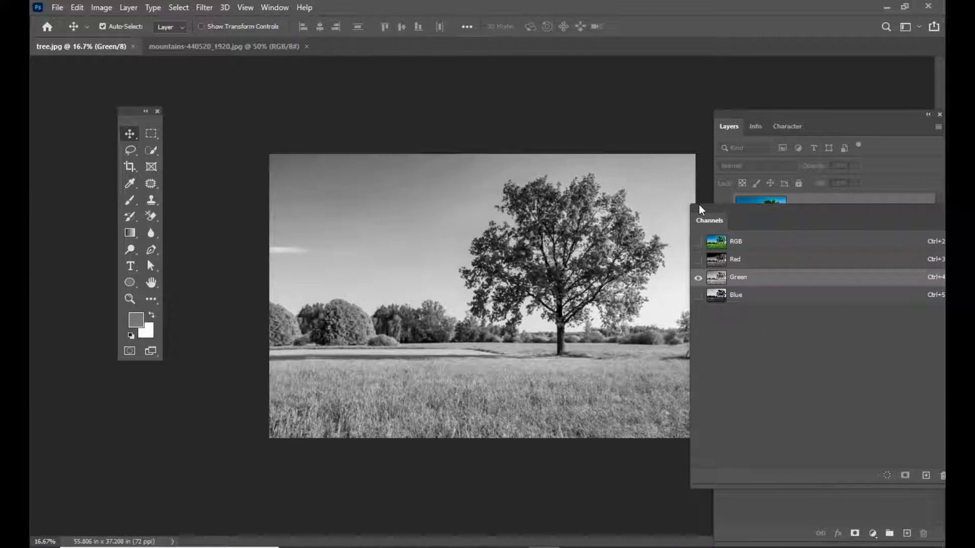
pyautogui.moveTo(701, 209); pyautogui.dragTo(712, 211)
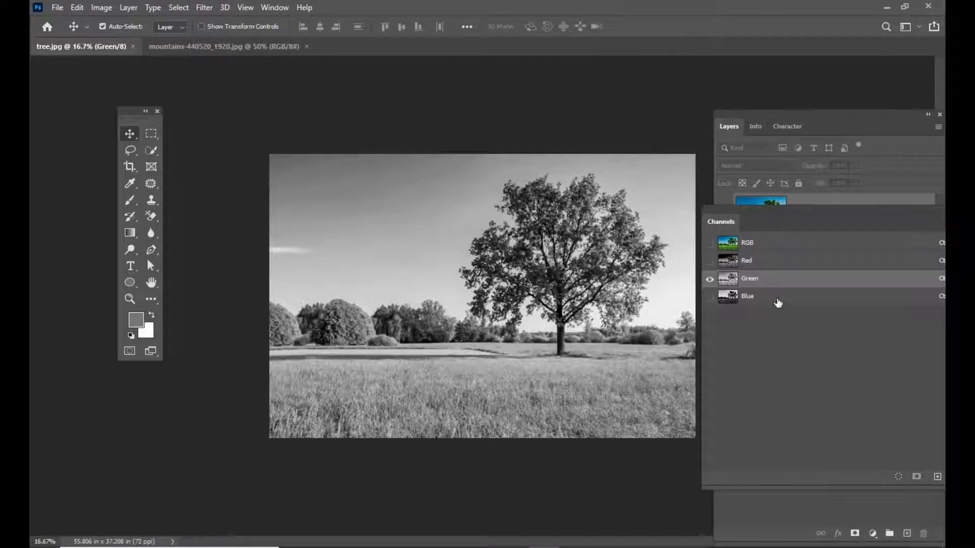
pyautogui.click(771, 299)
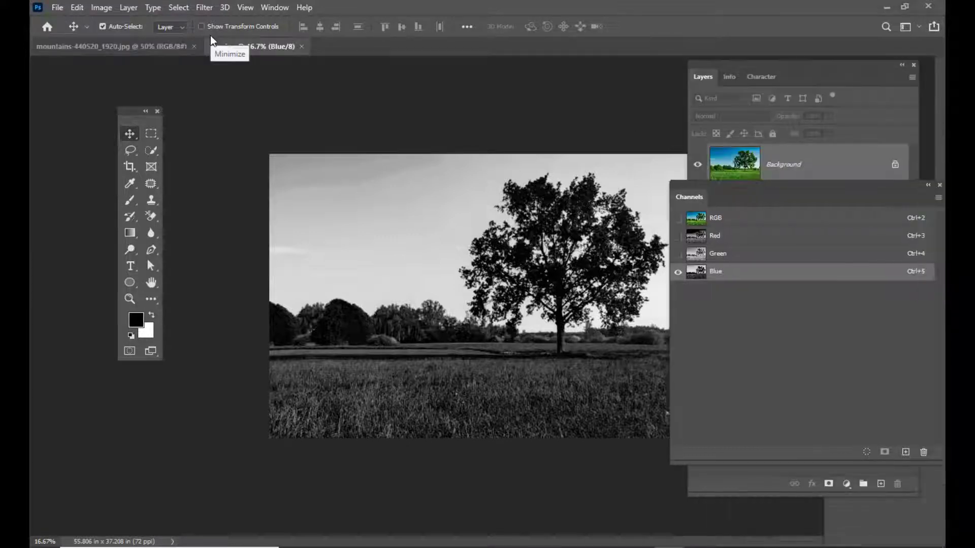
# Load the Blue channel as a selection and save that selection as a new alpha channel
pyautogui.moveTo(728, 196); pyautogui.dragTo(699, 193)
pyautogui.moveTo(696, 276); pyautogui.dragTo(702, 287)
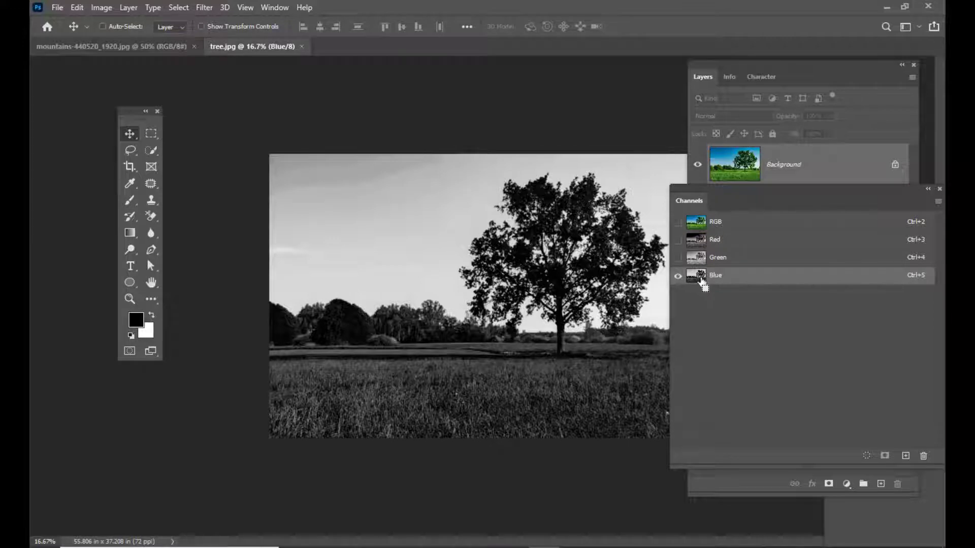
pyautogui.keyDown('ctrl'); pyautogui.click(700, 284); pyautogui.keyUp('ctrl')
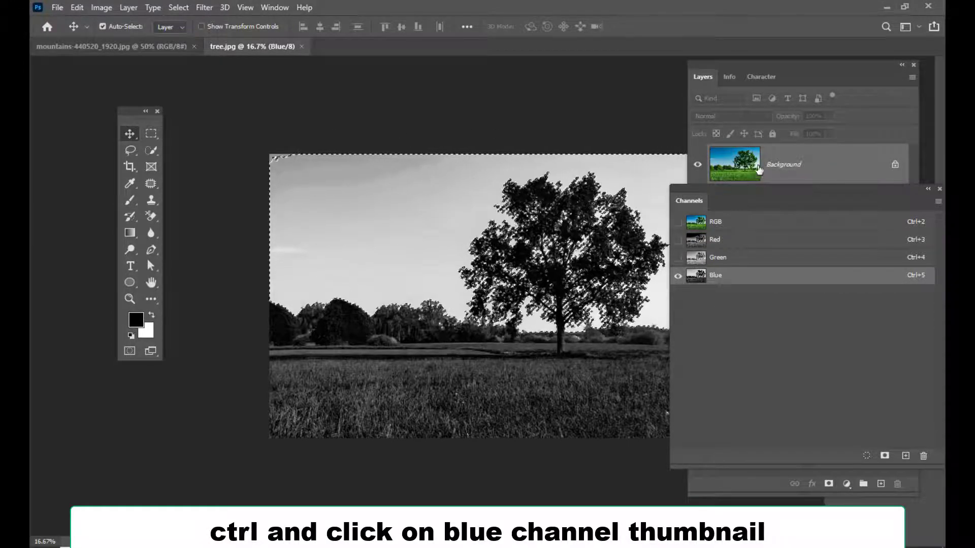
pyautogui.moveTo(693, 197); pyautogui.dragTo(701, 197)
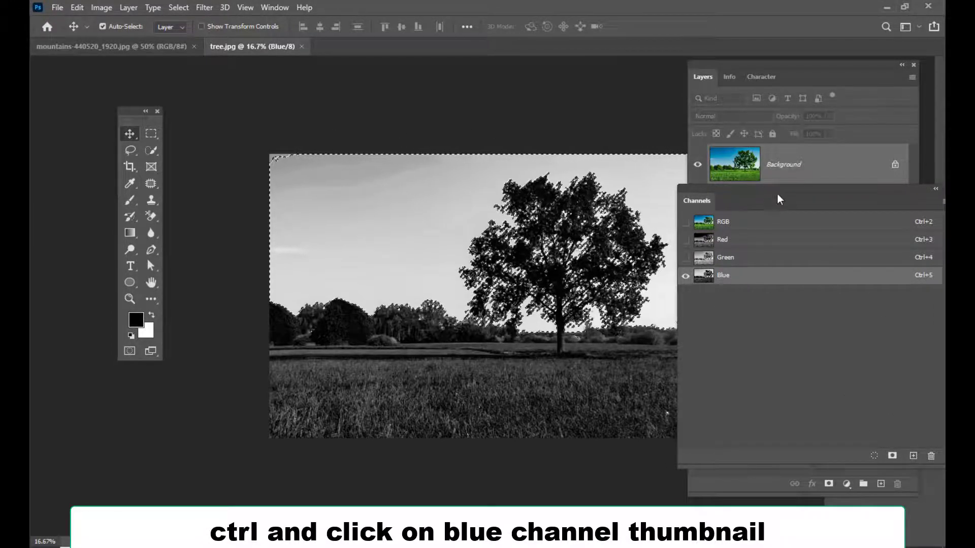
pyautogui.moveTo(780, 193); pyautogui.dragTo(734, 193)
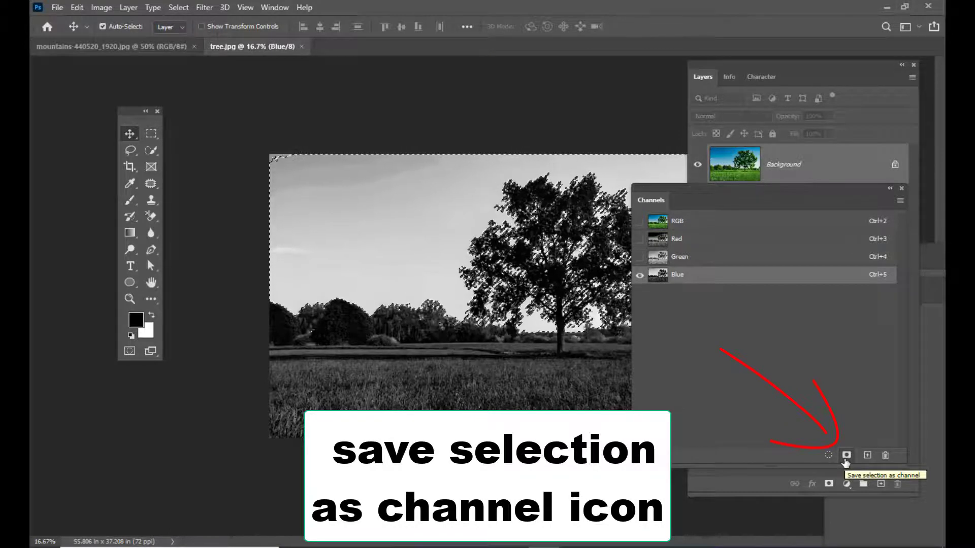
pyautogui.click(846, 456)
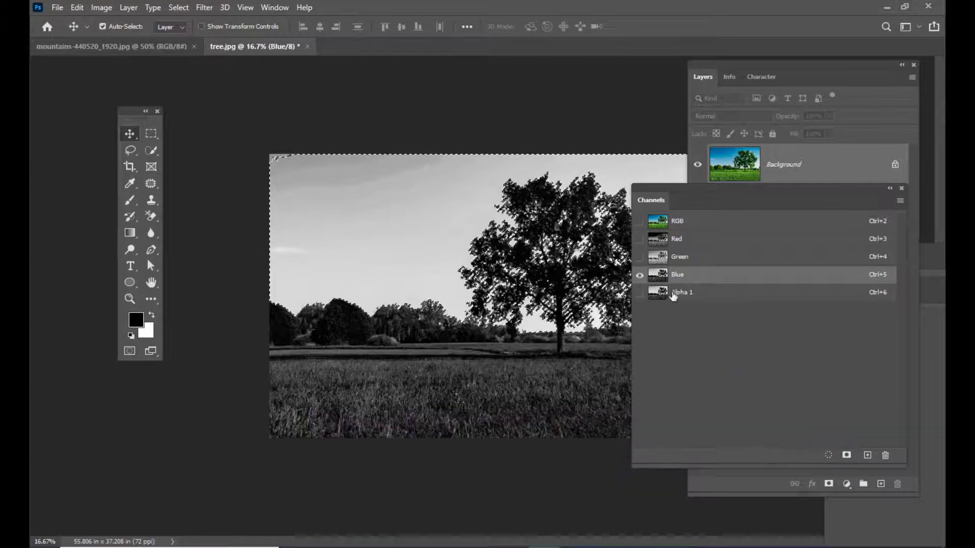
# Select the Alpha 1 channel so that it alone is displayed
pyautogui.moveTo(693, 196)
pyautogui.mouseDown()
pyautogui.moveTo(721, 193)
pyautogui.moveTo(687, 189)
pyautogui.mouseUp()
pyautogui.click(710, 289)
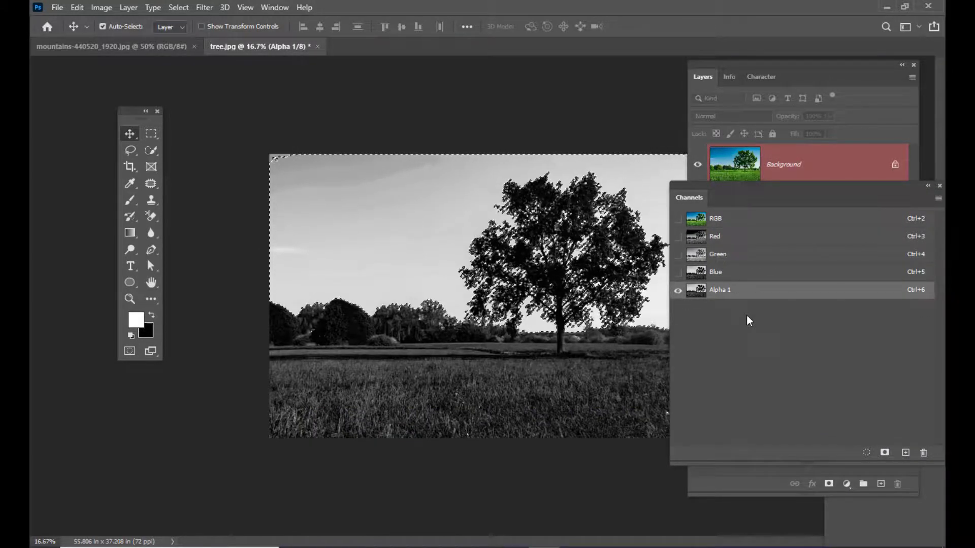
pyautogui.moveTo(701, 187); pyautogui.dragTo(717, 184)
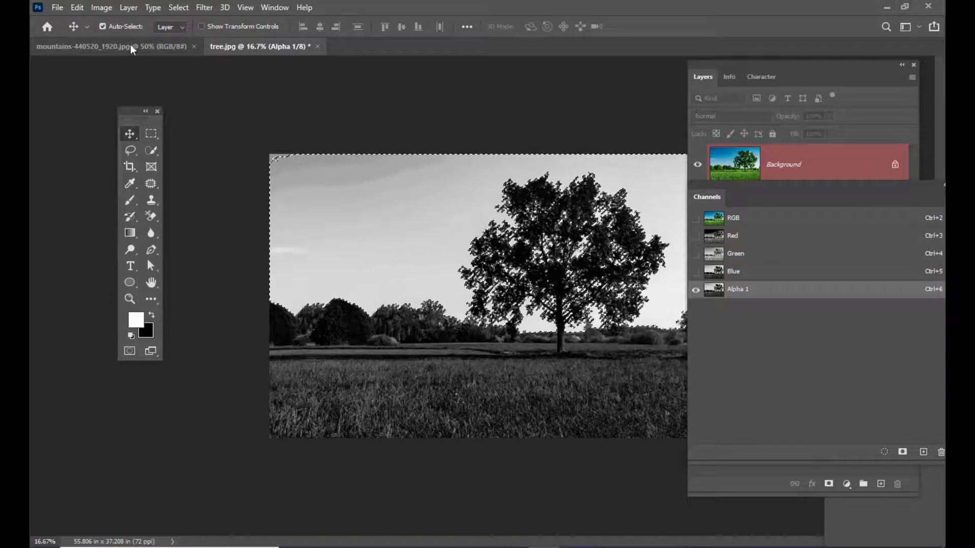
# Apply a Levels adjustment to Alpha 1 with input levels of 66, 0.68 and 115 to strengthen its contrast
pyautogui.click(104, 8)
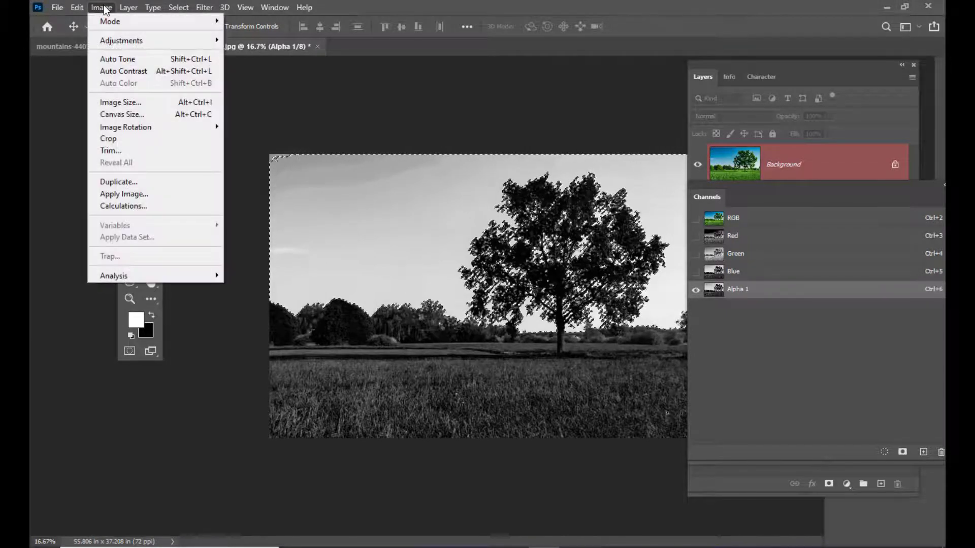
pyautogui.moveTo(135, 41)
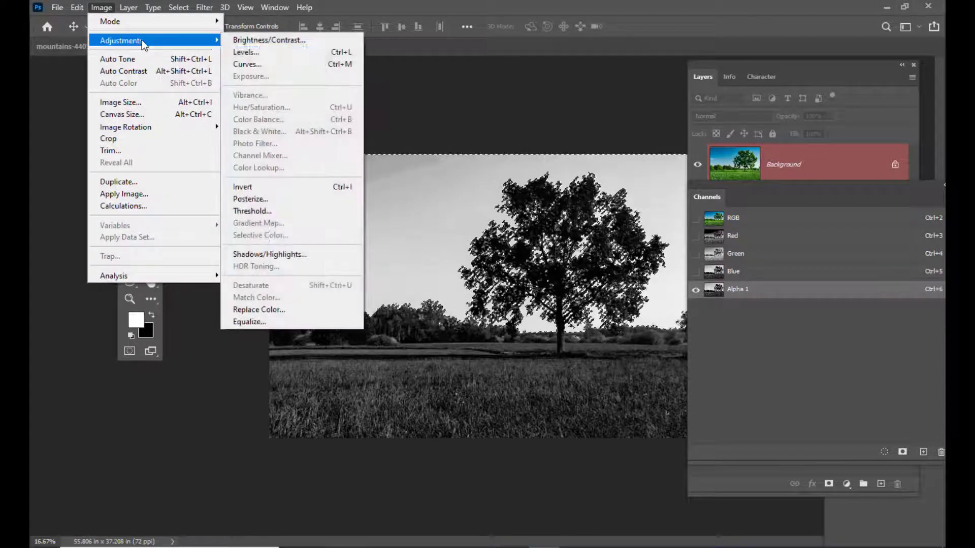
pyautogui.click(292, 52)
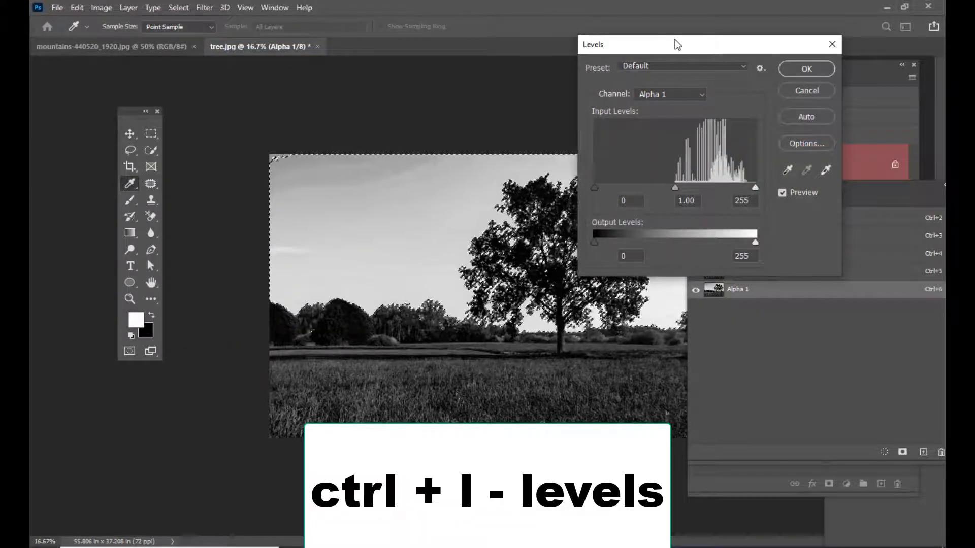
pyautogui.moveTo(678, 45)
pyautogui.mouseDown()
pyautogui.moveTo(688, 46)
pyautogui.moveTo(632, 50)
pyautogui.moveTo(691, 54)
pyautogui.mouseUp()
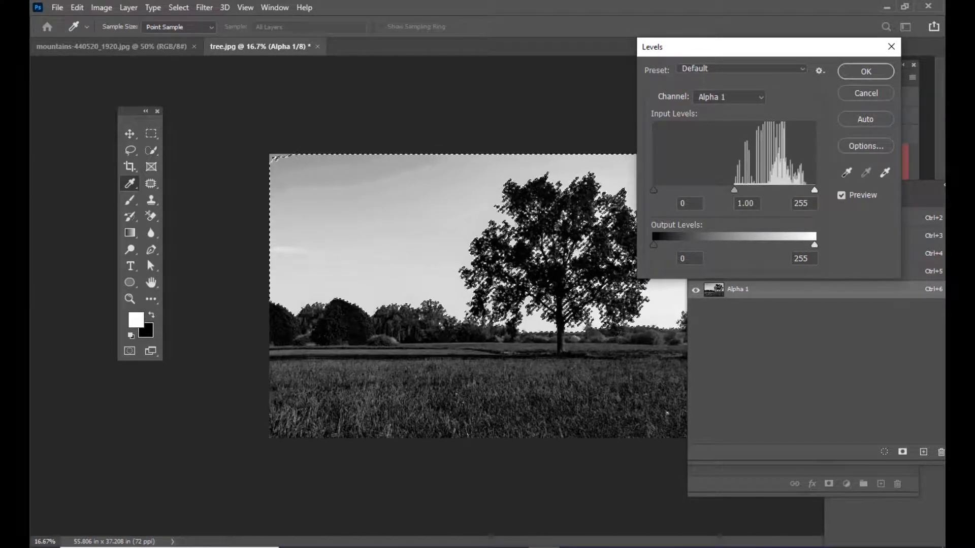
pyautogui.moveTo(693, 41); pyautogui.dragTo(679, 44)
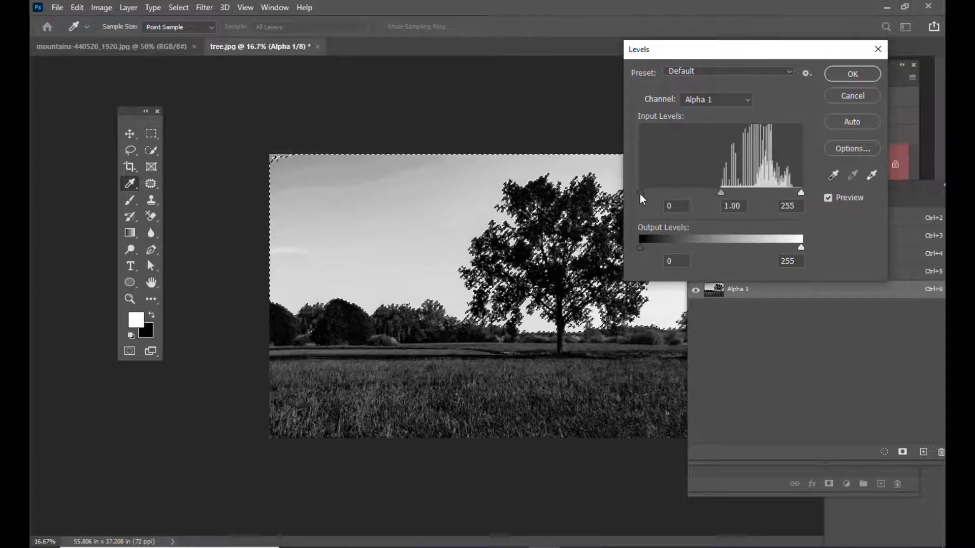
pyautogui.moveTo(641, 194); pyautogui.dragTo(665, 193)
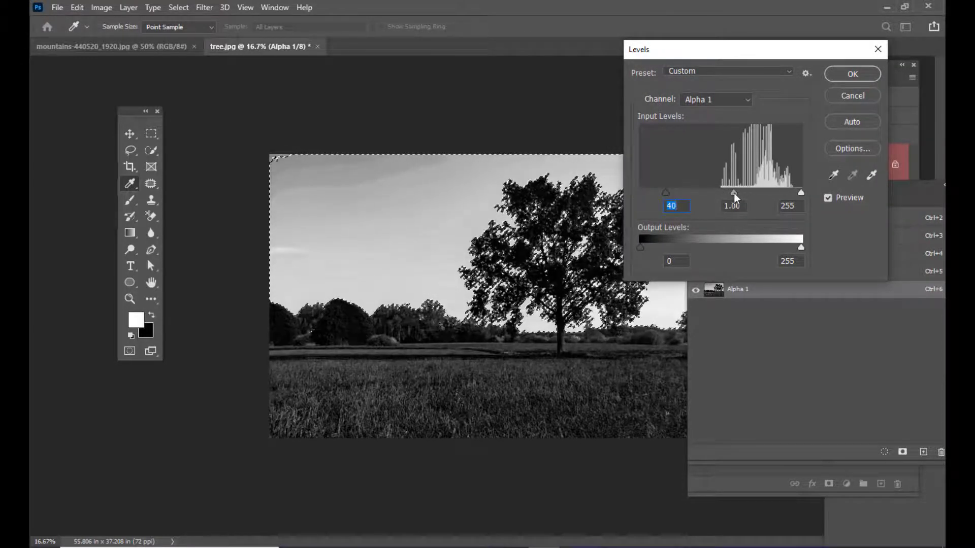
pyautogui.moveTo(733, 193)
pyautogui.mouseDown()
pyautogui.moveTo(716, 193)
pyautogui.moveTo(727, 193)
pyautogui.mouseUp()
pyautogui.moveTo(800, 192); pyautogui.dragTo(723, 194)
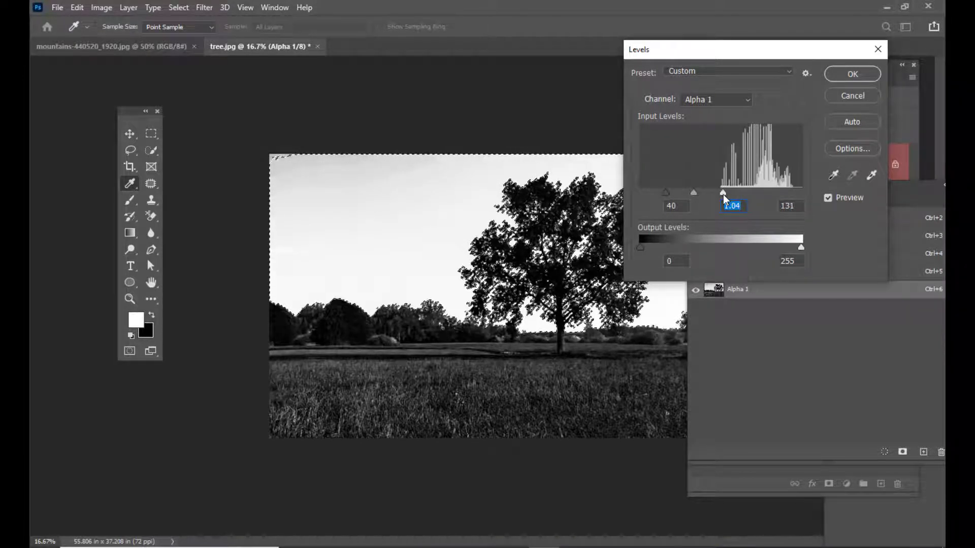
pyautogui.moveTo(677, 50); pyautogui.dragTo(690, 50)
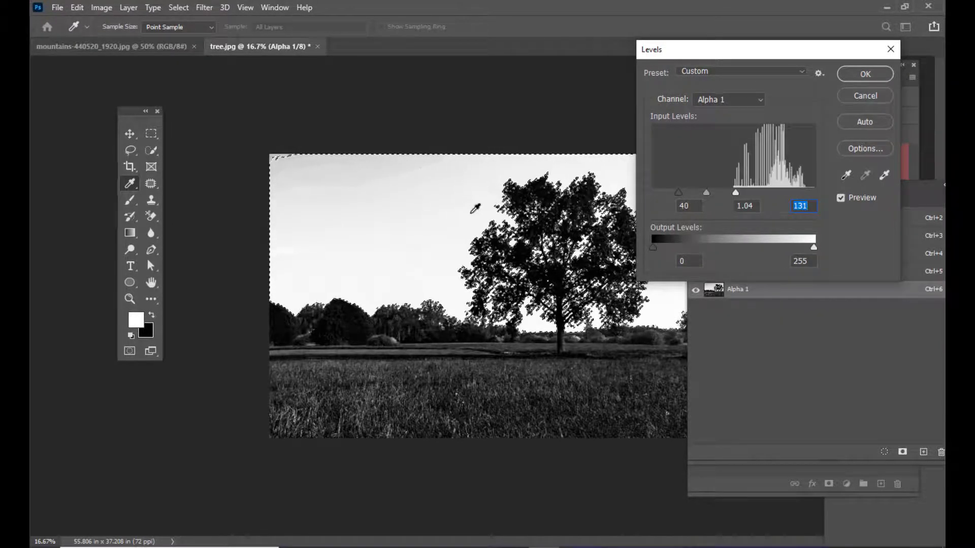
pyautogui.moveTo(735, 196); pyautogui.dragTo(731, 193)
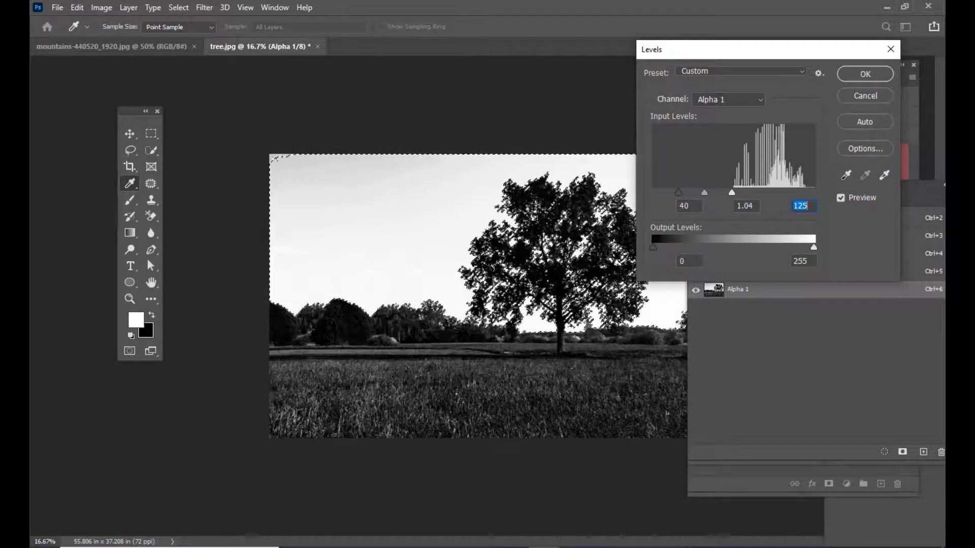
pyautogui.moveTo(733, 192); pyautogui.dragTo(695, 201)
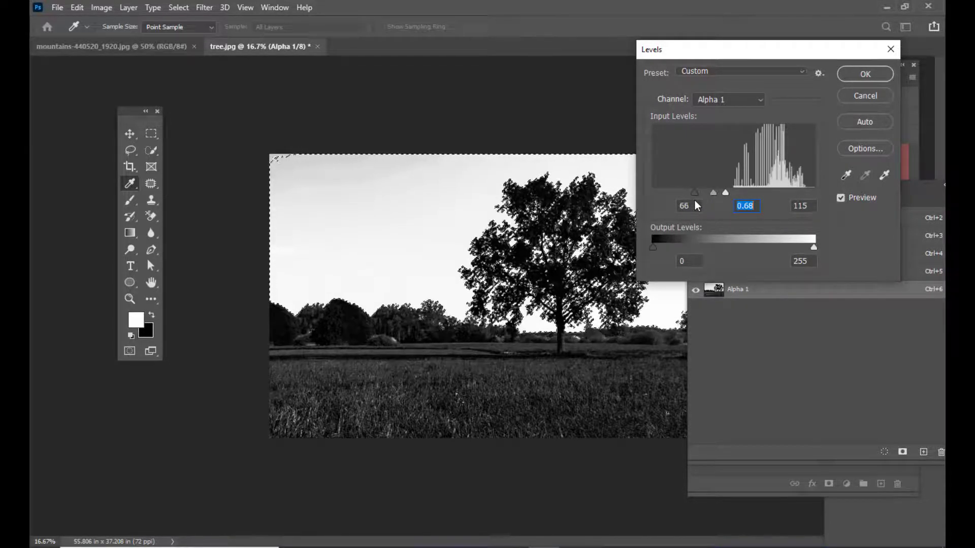
pyautogui.click(694, 201)
pyautogui.moveTo(761, 48); pyautogui.dragTo(748, 47)
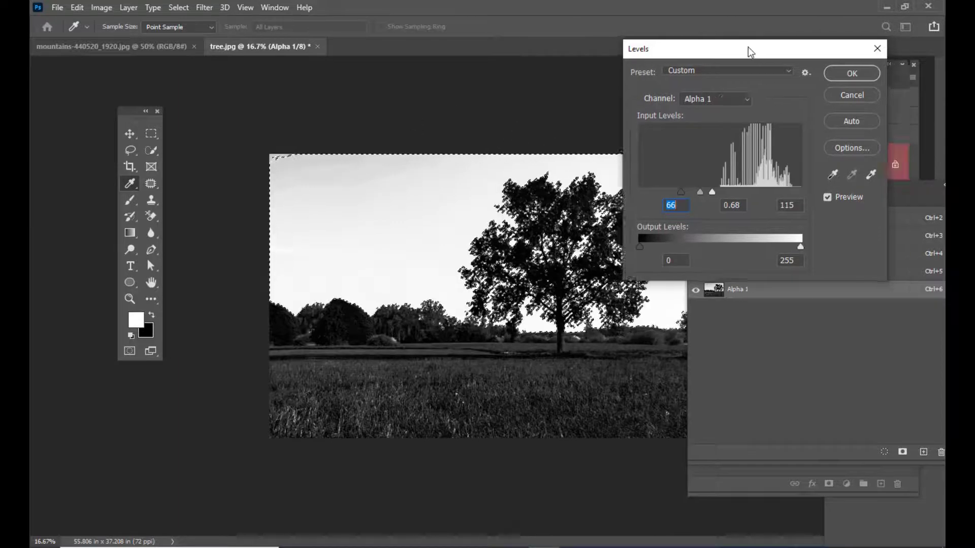
pyautogui.click(822, 71)
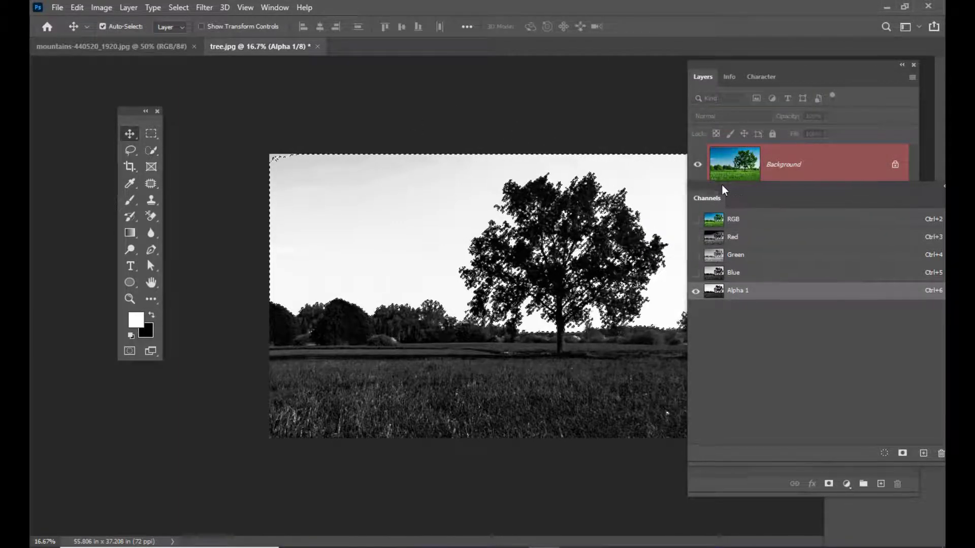
# Bring the layer list to the front and add a layer mask to the Background layer from the active selection
pyautogui.moveTo(722, 185); pyautogui.dragTo(714, 186)
pyautogui.click(708, 62)
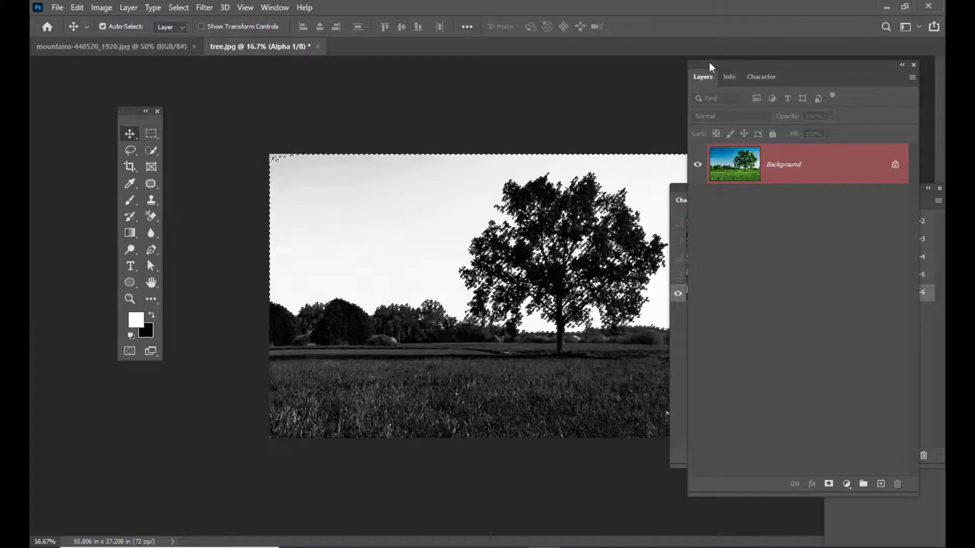
pyautogui.click(282, 8)
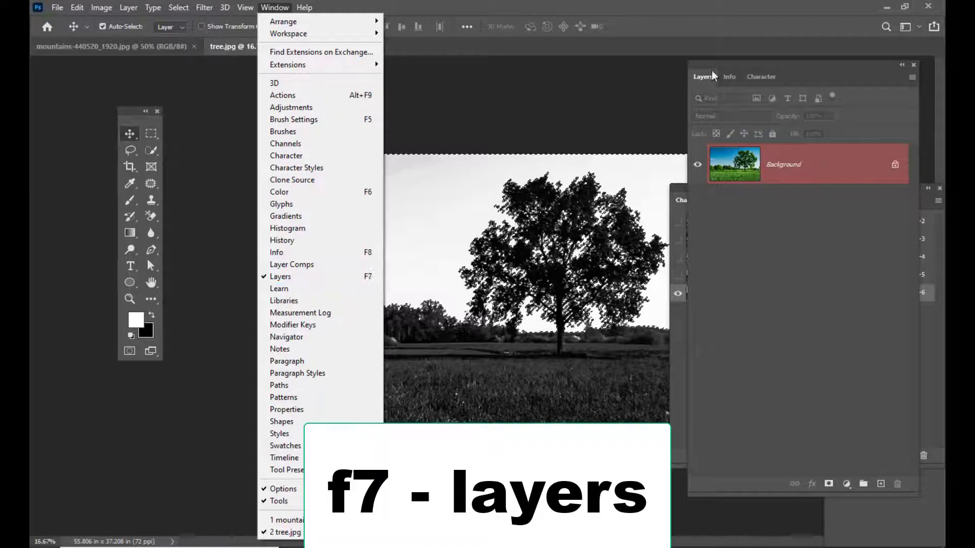
pyautogui.click(723, 65)
pyautogui.moveTo(723, 68)
pyautogui.mouseDown()
pyautogui.moveTo(675, 64)
pyautogui.moveTo(725, 60)
pyautogui.mouseUp()
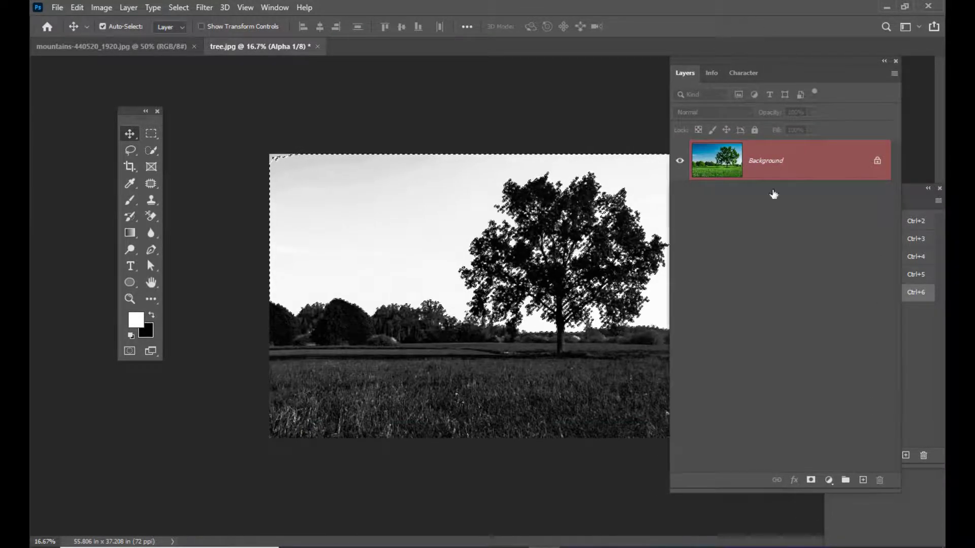
pyautogui.click(810, 481)
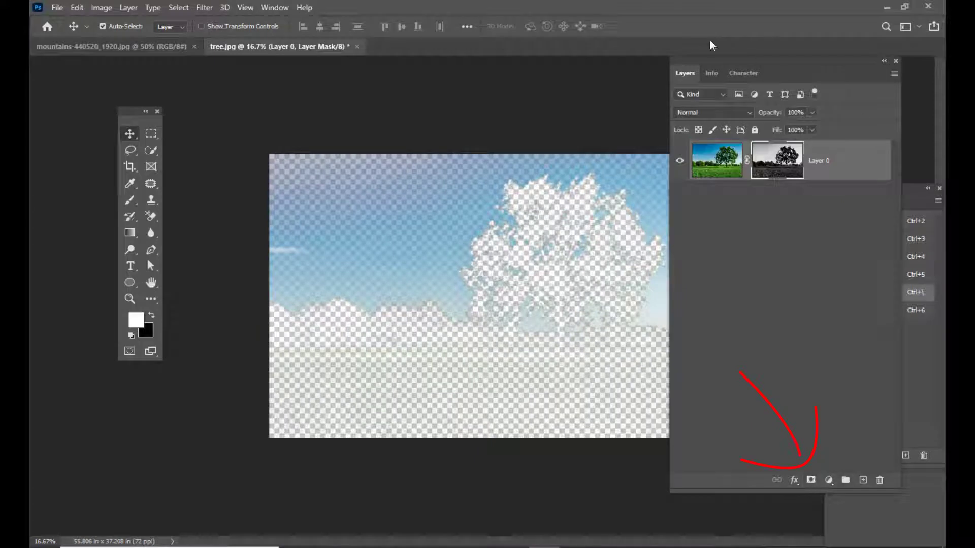
# Invert the mask of Layer 0 so that the tree and field are kept and the sky is hidden
pyautogui.moveTo(690, 66); pyautogui.dragTo(707, 65)
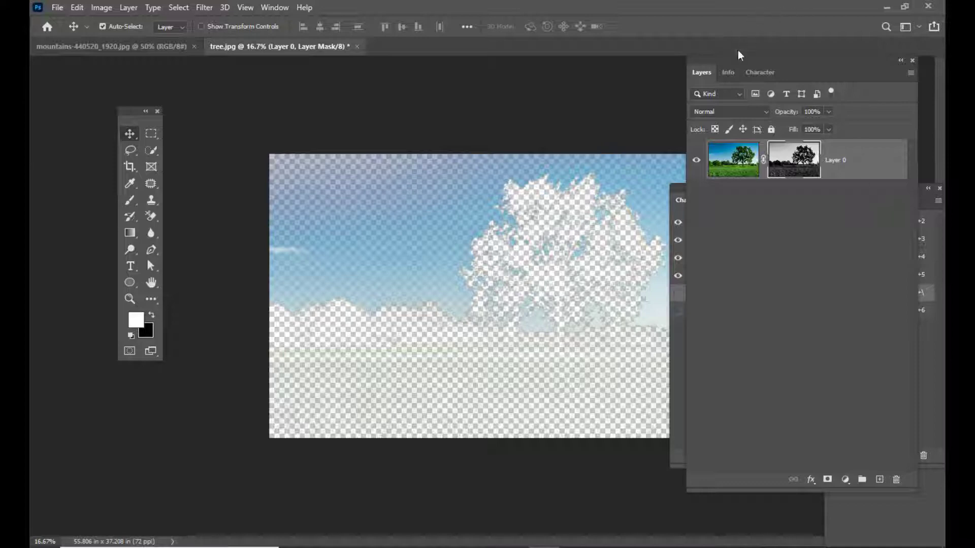
pyautogui.moveTo(738, 61); pyautogui.dragTo(747, 61)
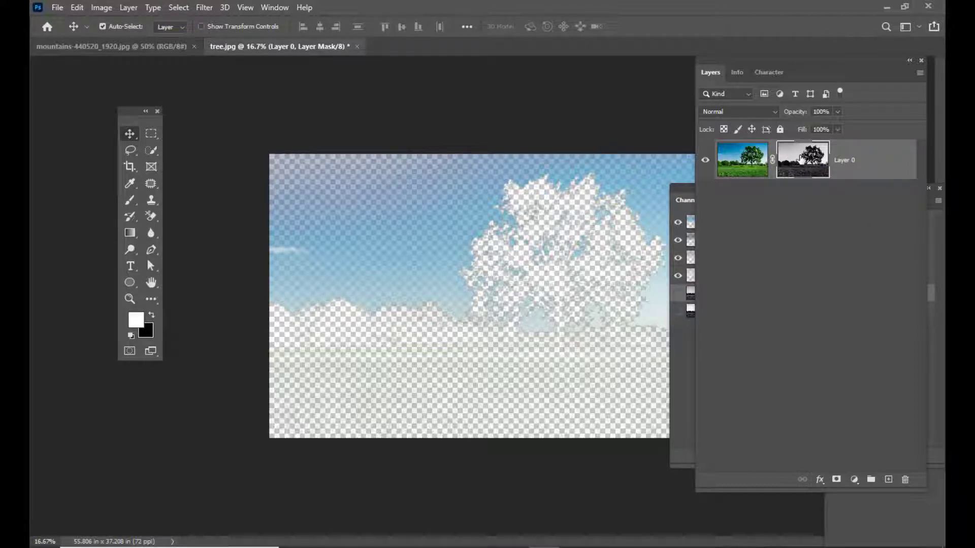
pyautogui.hotkey('ctrl', 'i')
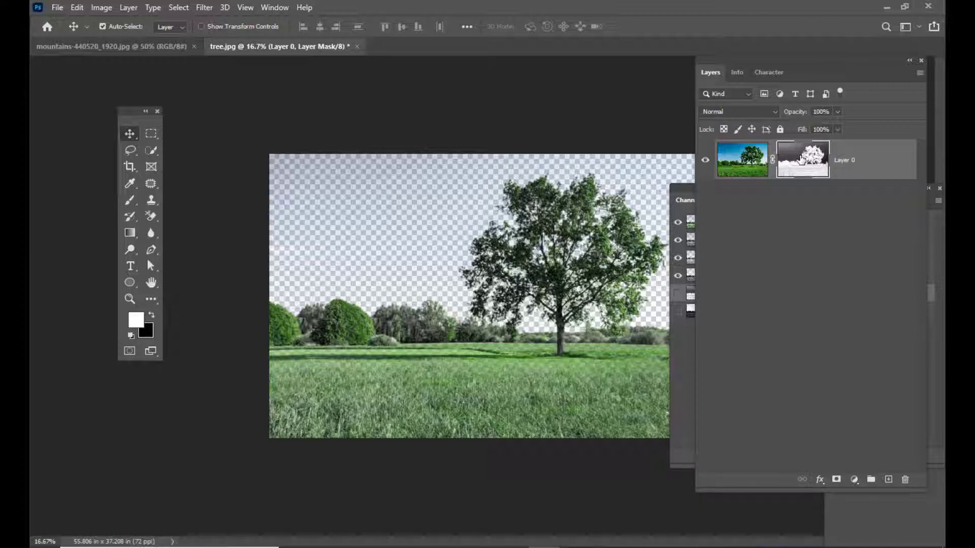
# Move the channel list out of the way and display Layer 0's mask alone on the canvas
pyautogui.moveTo(729, 60); pyautogui.dragTo(747, 60)
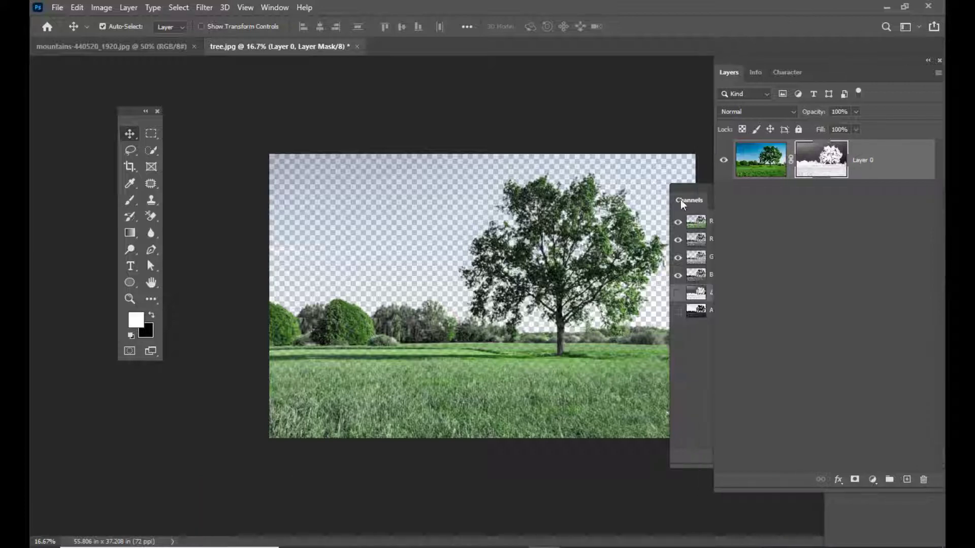
pyautogui.moveTo(686, 191); pyautogui.dragTo(772, 309)
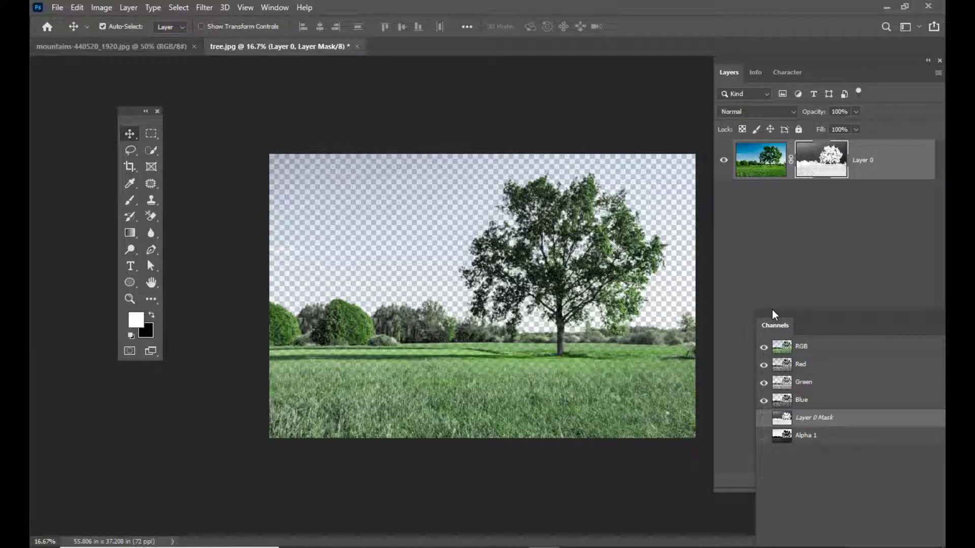
pyautogui.moveTo(726, 60); pyautogui.dragTo(714, 63)
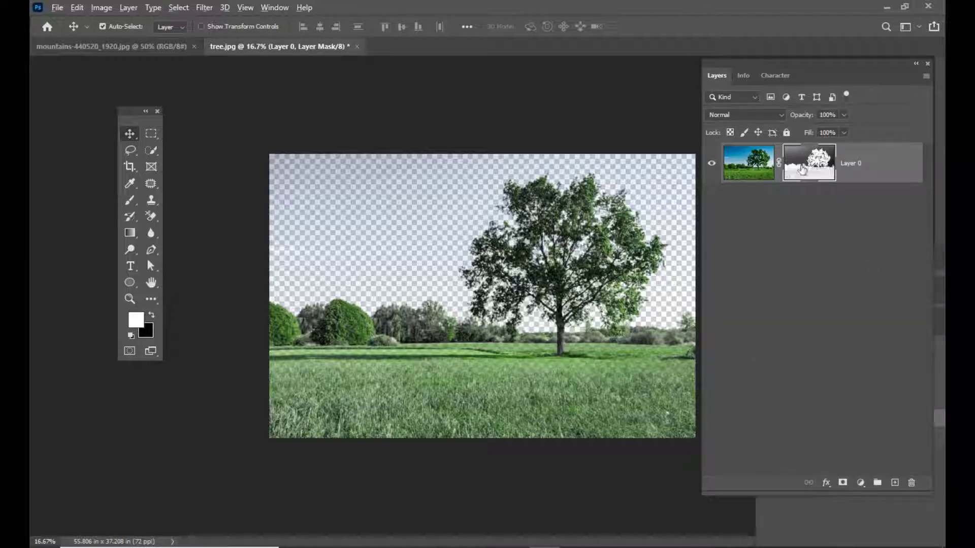
pyautogui.keyDown('alt'); pyautogui.click(811, 165); pyautogui.keyUp('alt')
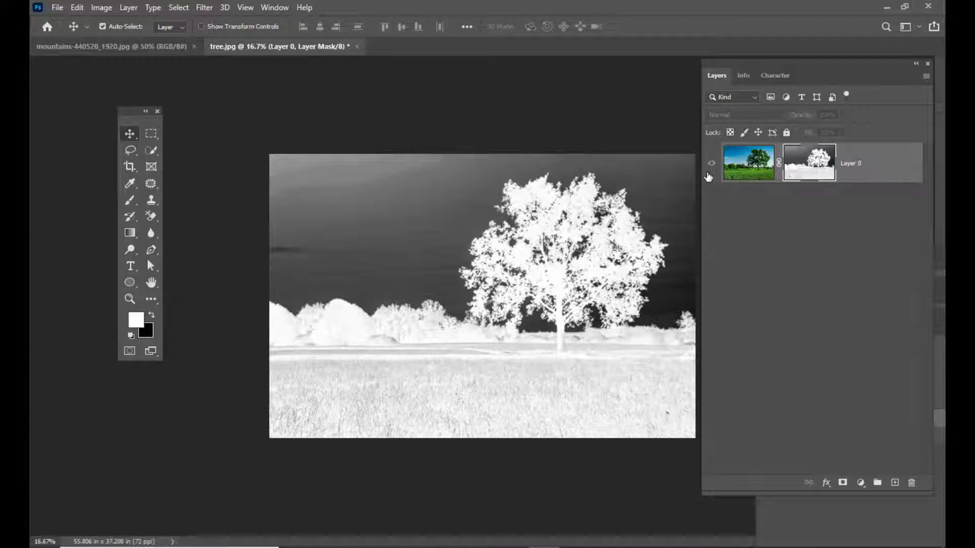
# Paint the mask's sky area solid black with the Brush tool in Overlay mode, using black as the foreground colour
pyautogui.press('b')
pyautogui.press('x')
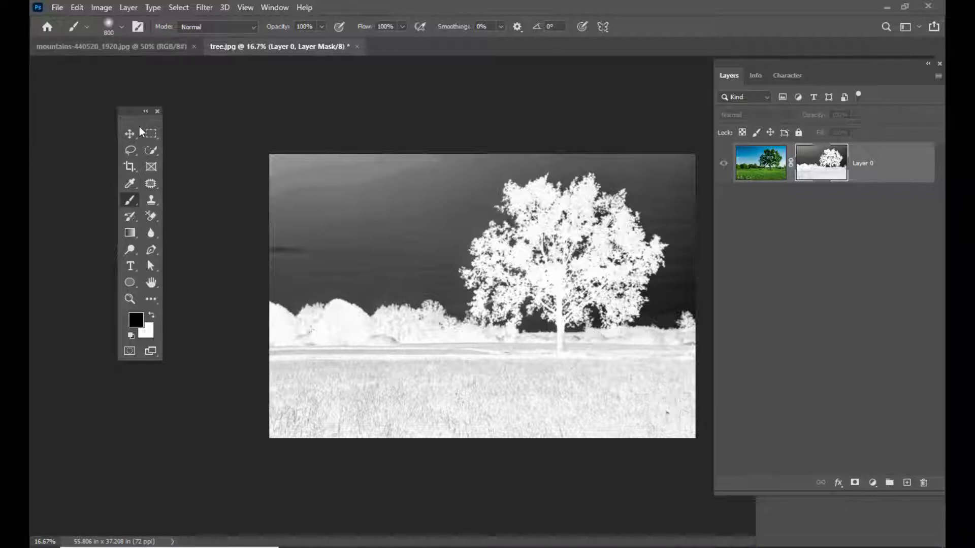
pyautogui.moveTo(136, 116); pyautogui.dragTo(145, 115)
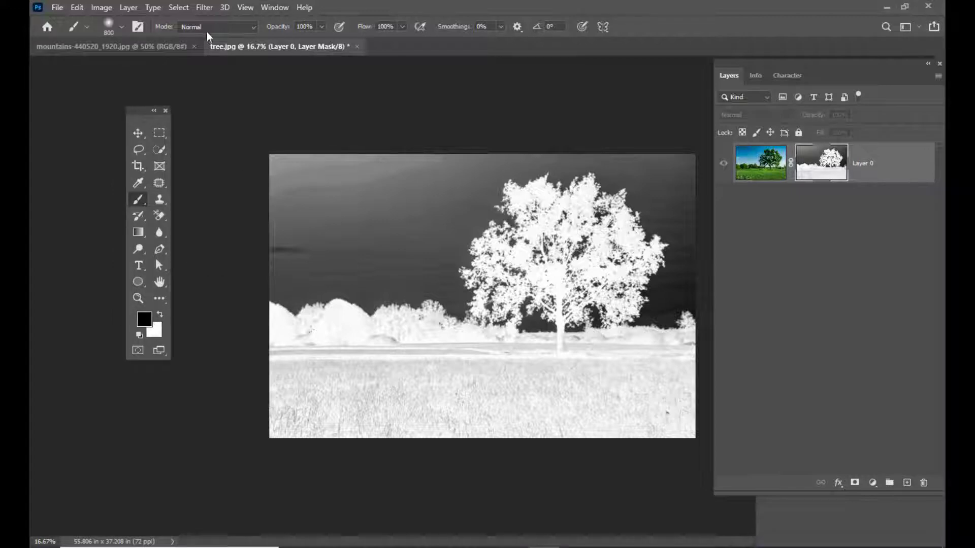
pyautogui.moveTo(133, 118); pyautogui.dragTo(117, 117)
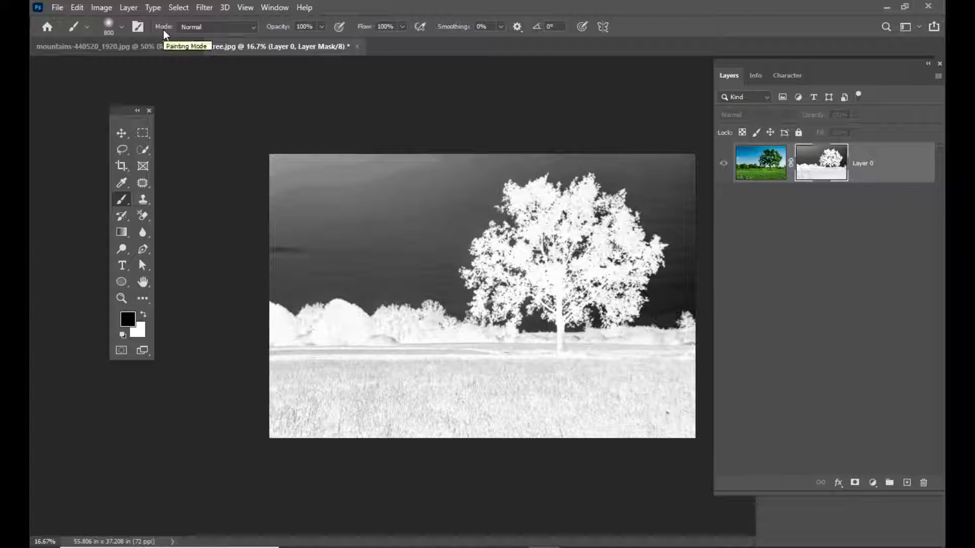
pyautogui.click(214, 31)
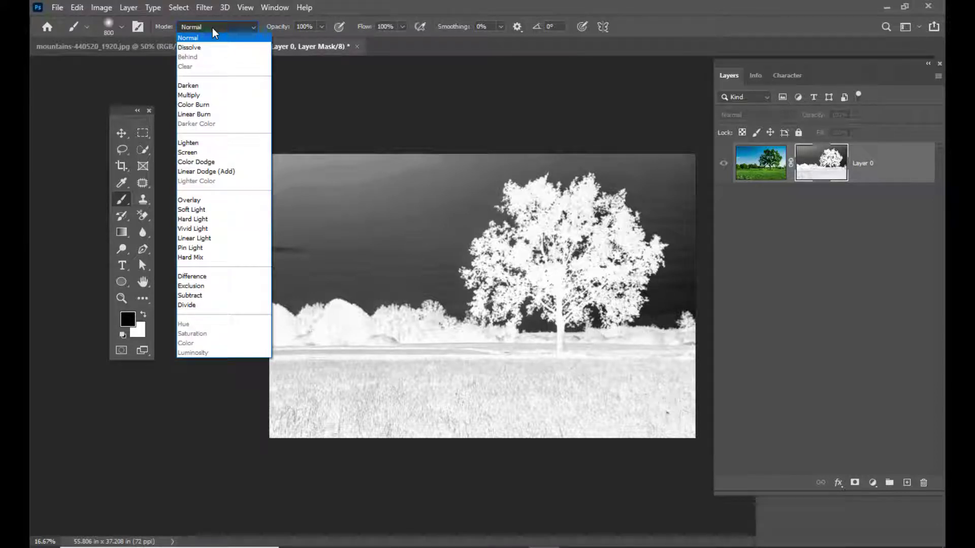
pyautogui.click(190, 201)
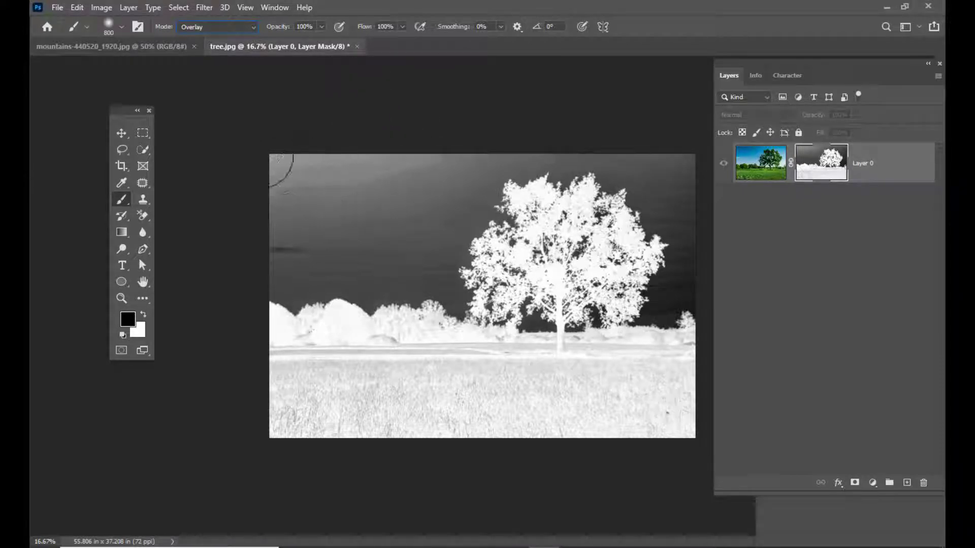
pyautogui.moveTo(304, 164)
pyautogui.mouseDown()
pyautogui.moveTo(503, 179)
pyautogui.moveTo(495, 184)
pyautogui.moveTo(505, 191)
pyautogui.moveTo(576, 201)
pyautogui.moveTo(643, 195)
pyautogui.moveTo(494, 204)
pyautogui.moveTo(542, 259)
pyautogui.moveTo(524, 261)
pyautogui.moveTo(526, 237)
pyautogui.moveTo(274, 262)
pyautogui.moveTo(289, 280)
pyautogui.moveTo(553, 269)
pyautogui.moveTo(744, 185)
pyautogui.moveTo(688, 276)
pyautogui.moveTo(703, 134)
pyautogui.mouseUp()
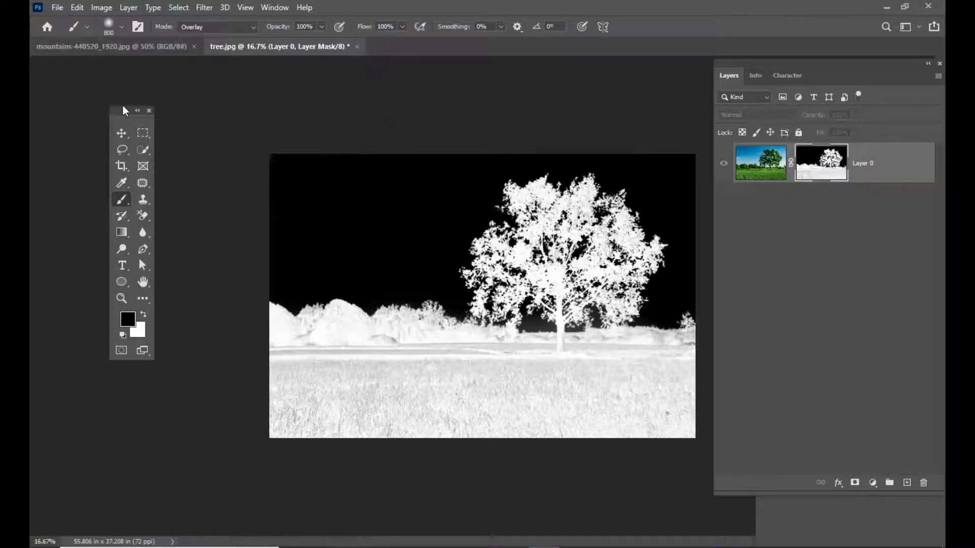
# Switch the foreground colour to white and paint over the field and the tree crown in the mask
pyautogui.moveTo(125, 111); pyautogui.dragTo(123, 102)
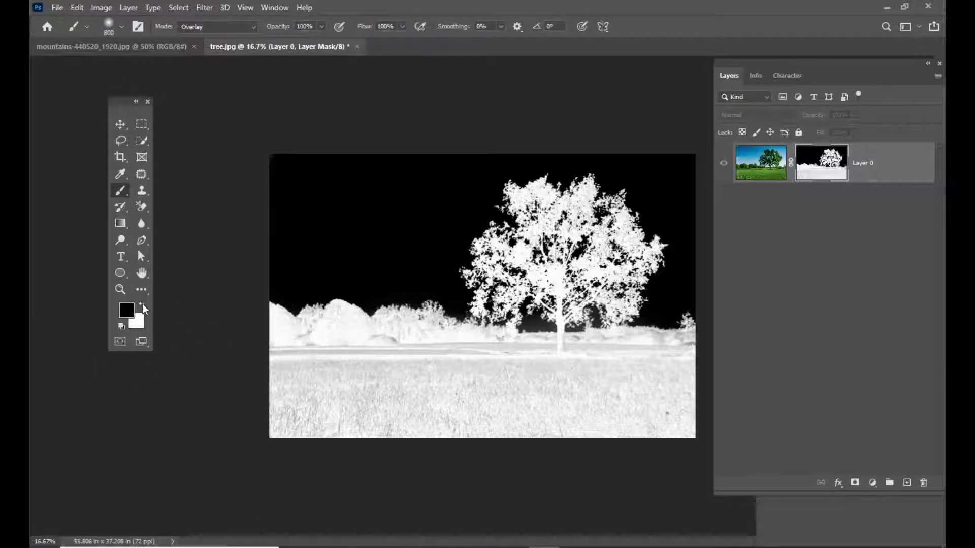
pyautogui.click(142, 304)
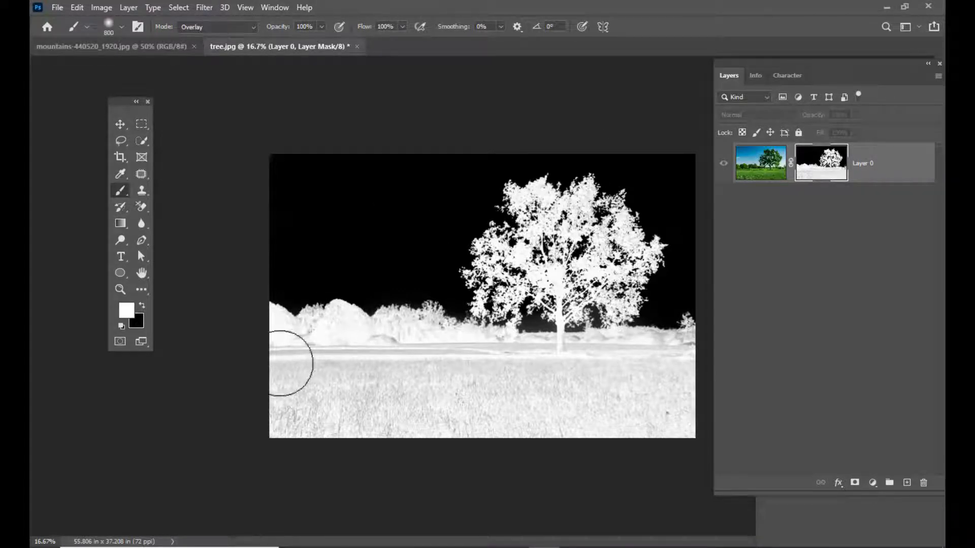
pyautogui.moveTo(289, 359)
pyautogui.mouseDown()
pyautogui.moveTo(317, 323)
pyautogui.moveTo(298, 327)
pyautogui.moveTo(339, 332)
pyautogui.moveTo(403, 417)
pyautogui.moveTo(536, 431)
pyautogui.moveTo(620, 406)
pyautogui.moveTo(716, 435)
pyautogui.moveTo(640, 405)
pyautogui.moveTo(648, 391)
pyautogui.moveTo(593, 362)
pyautogui.mouseUp()
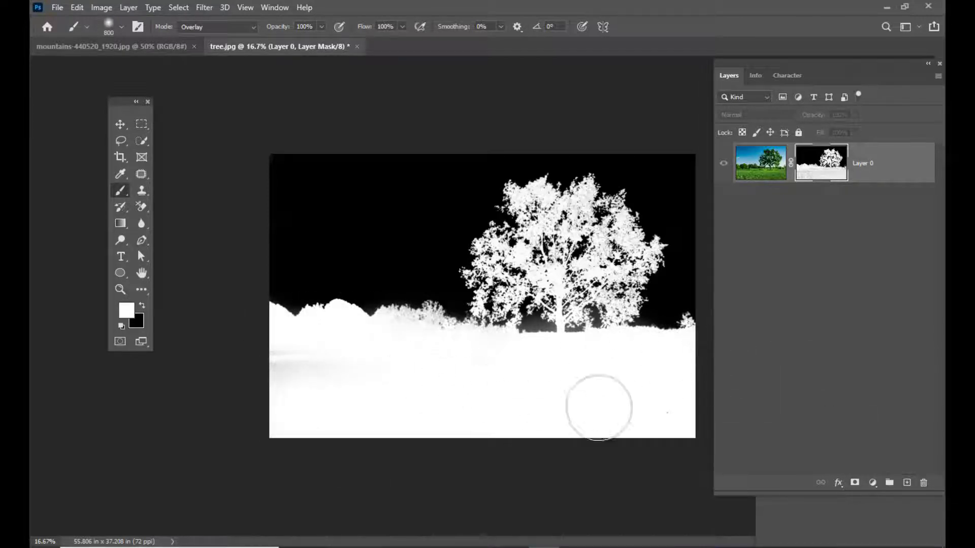
pyautogui.moveTo(575, 233)
pyautogui.mouseDown()
pyautogui.moveTo(570, 204)
pyautogui.moveTo(628, 221)
pyautogui.moveTo(611, 301)
pyautogui.moveTo(541, 276)
pyautogui.moveTo(530, 257)
pyautogui.moveTo(504, 252)
pyautogui.moveTo(500, 265)
pyautogui.moveTo(517, 246)
pyautogui.moveTo(511, 276)
pyautogui.moveTo(580, 207)
pyautogui.moveTo(608, 223)
pyautogui.mouseUp()
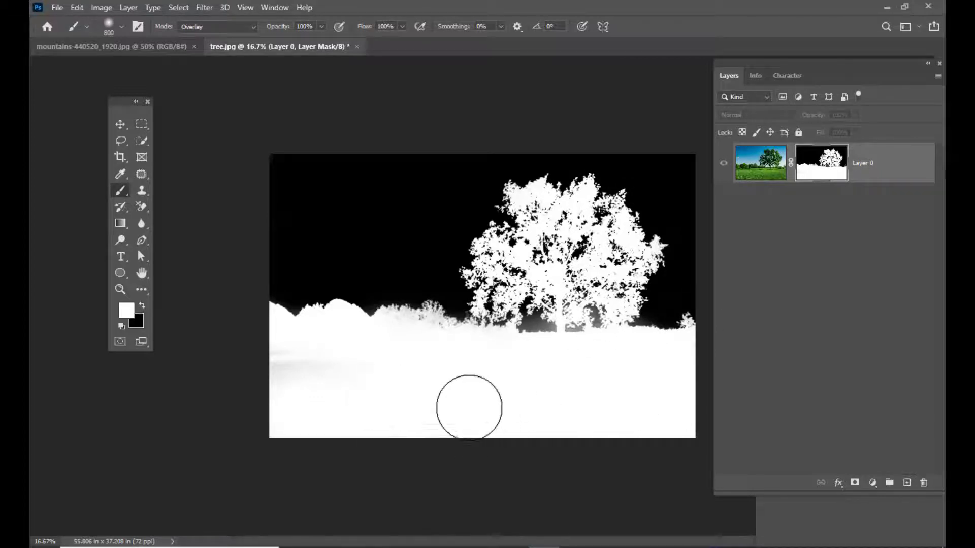
# Reduce the brush size to 500 and paint the remaining grey areas of the distant bushes and field white
pyautogui.press('[')
pyautogui.press('[')
pyautogui.press('[')
pyautogui.moveTo(422, 315)
pyautogui.mouseDown()
pyautogui.moveTo(362, 345)
pyautogui.moveTo(289, 359)
pyautogui.moveTo(325, 342)
pyautogui.moveTo(348, 385)
pyautogui.mouseUp()
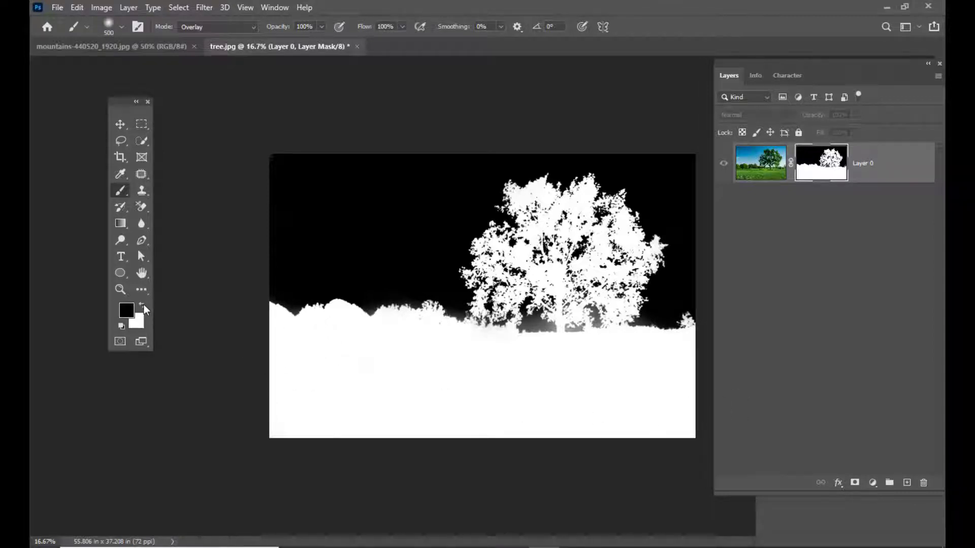
# Paint the grey gaps beneath the tree crown black, and whiten the small bushes along the horizon
pyautogui.click(143, 305)
pyautogui.moveTo(517, 321)
pyautogui.mouseDown()
pyautogui.moveTo(547, 326)
pyautogui.moveTo(583, 311)
pyautogui.moveTo(612, 319)
pyautogui.moveTo(497, 325)
pyautogui.mouseUp()
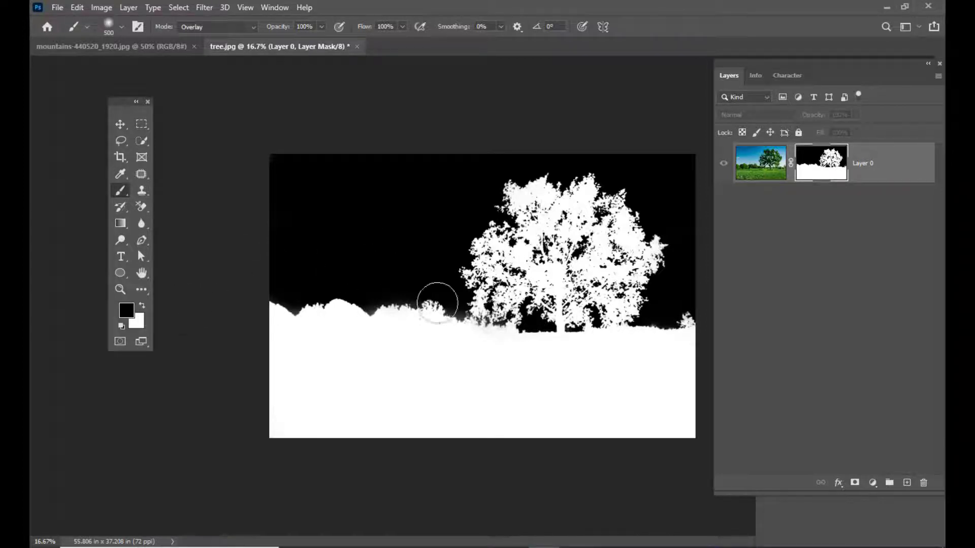
pyautogui.click(142, 306)
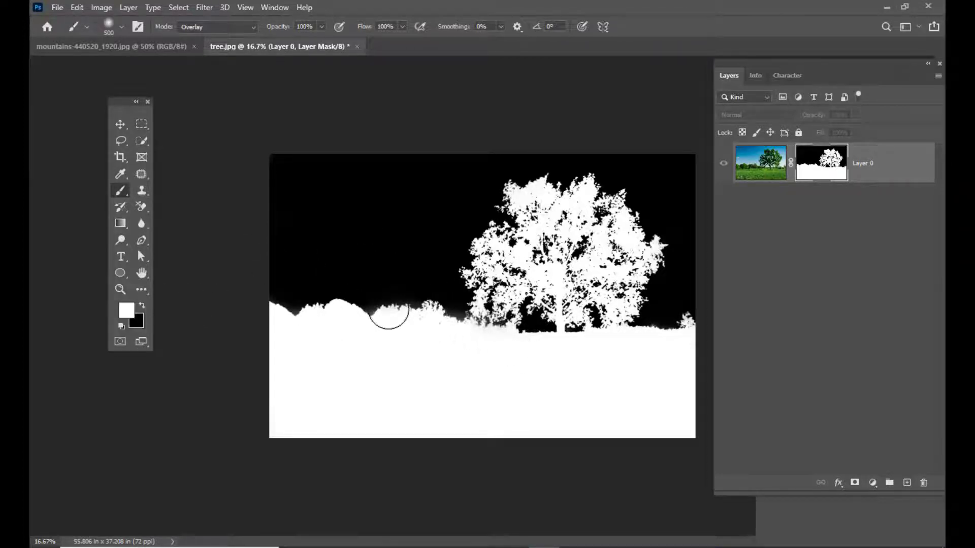
pyautogui.moveTo(388, 309); pyautogui.dragTo(435, 310)
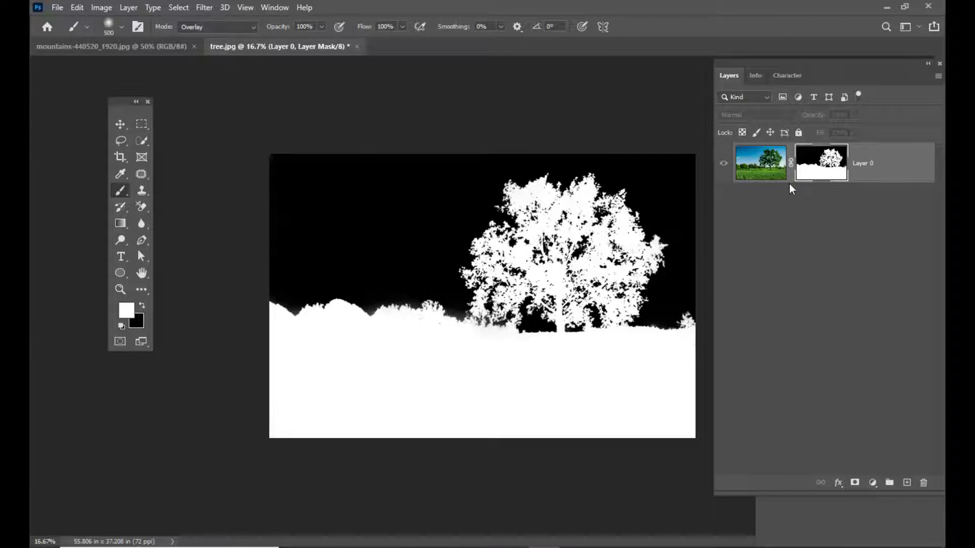
# Leave the mask-only view to show the masked image and set the brush mode back to Normal
pyautogui.keyDown('alt'); pyautogui.click(826, 171); pyautogui.keyUp('alt')
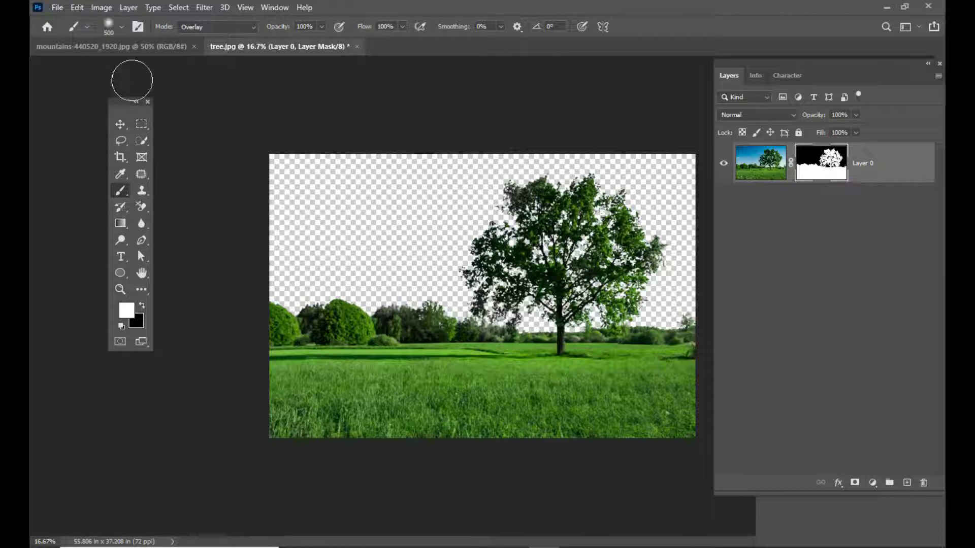
pyautogui.click(222, 28)
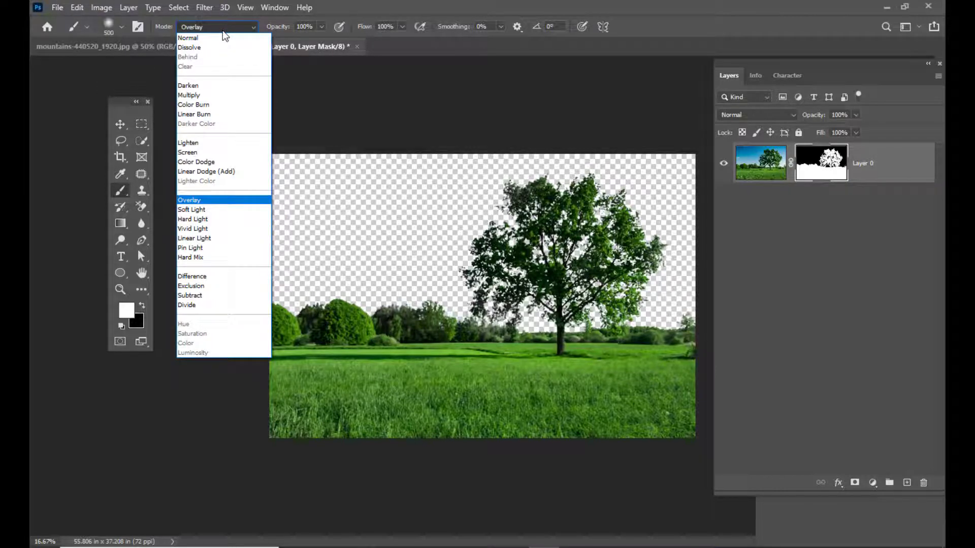
pyautogui.click(206, 38)
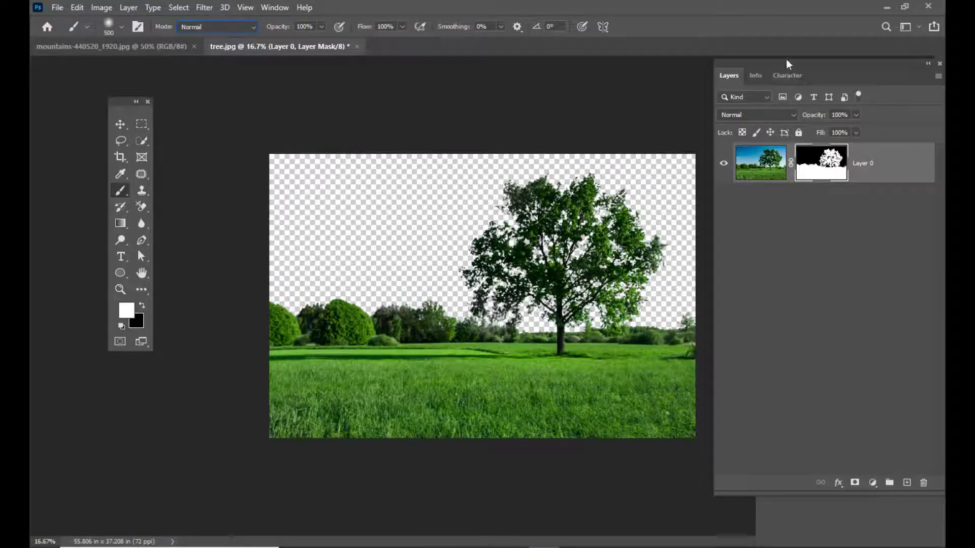
# Create a new layer below Layer 0, fill it with black, and inspect the tree's edges against it at 50% zoom
pyautogui.moveTo(786, 59); pyautogui.dragTo(770, 64)
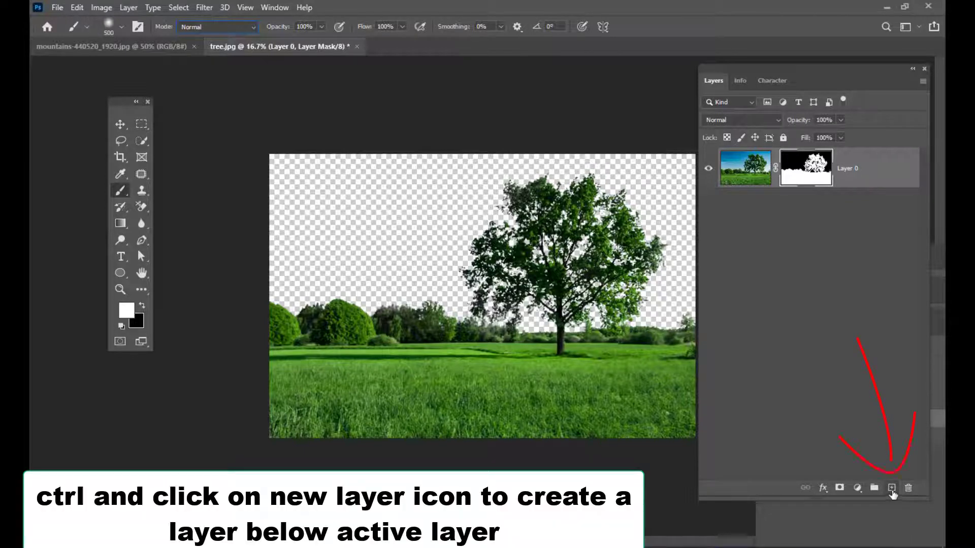
pyautogui.keyDown('ctrl'); pyautogui.click(892, 490); pyautogui.keyUp('ctrl')
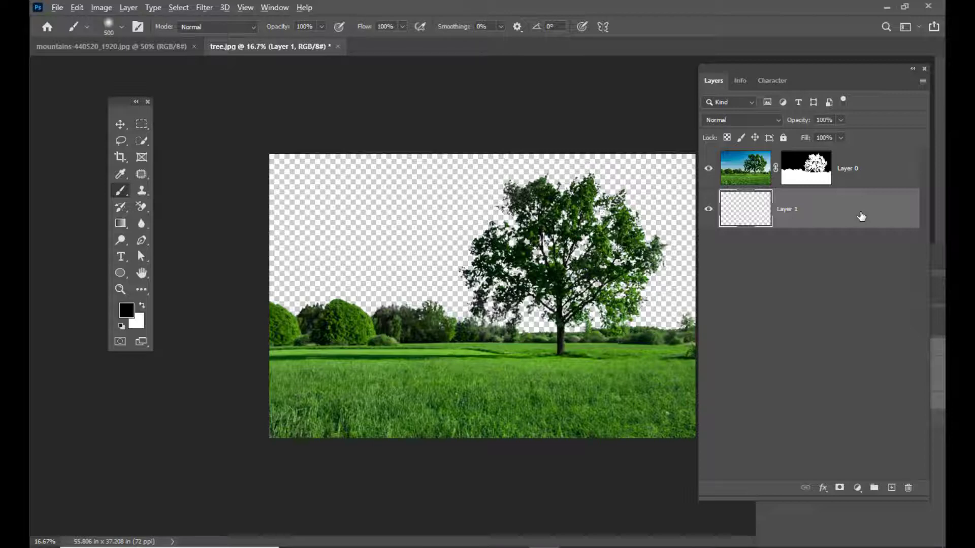
pyautogui.hotkey('alt', 'BackSpace')
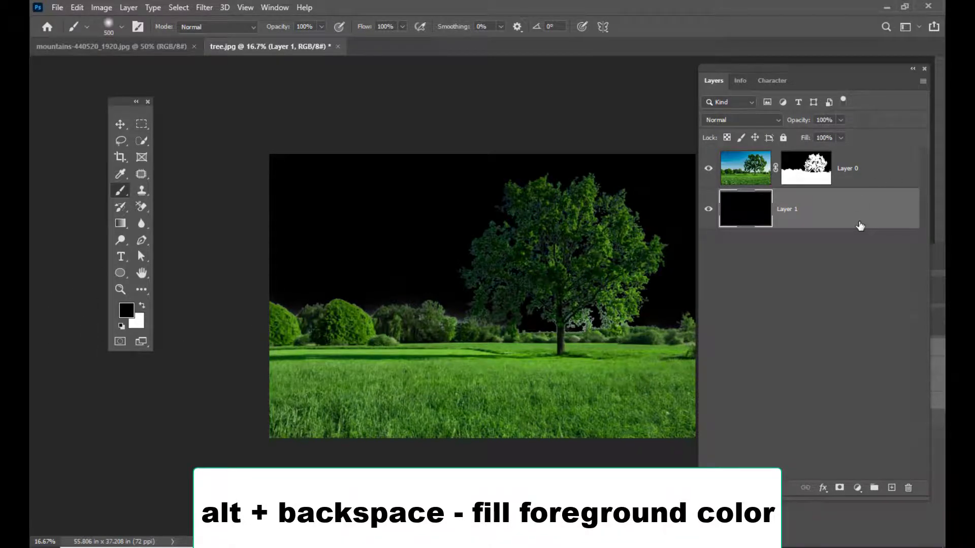
pyautogui.hotkey('ctrl', '+')
pyautogui.hotkey('ctrl', '+')
pyautogui.hotkey('ctrl', '+')
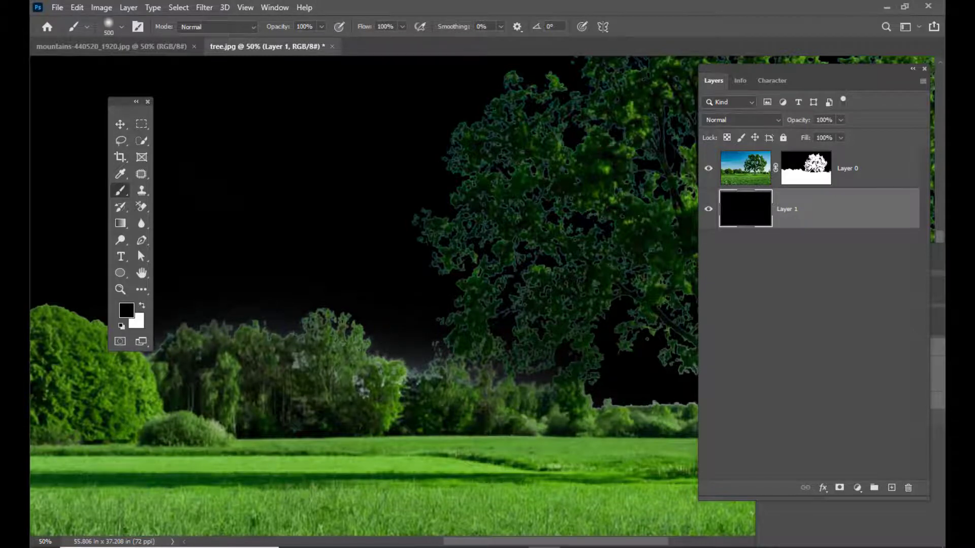
pyautogui.hotkey('ctrl', '-')
pyautogui.hotkey('ctrl', '-')
pyautogui.hotkey('ctrl', '-')
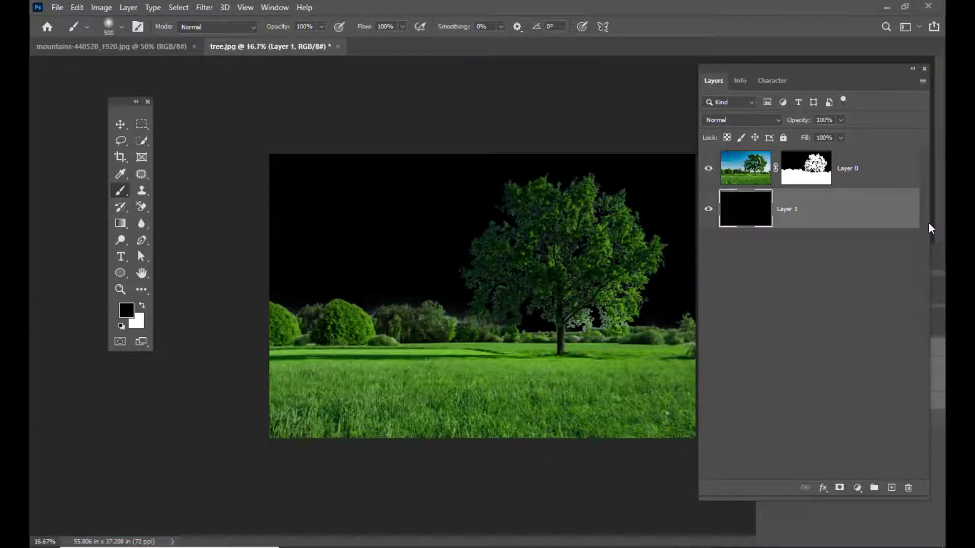
# Load Layer 0's mask as a selection and make Layer 0 the active layer
pyautogui.moveTo(765, 71); pyautogui.dragTo(760, 75)
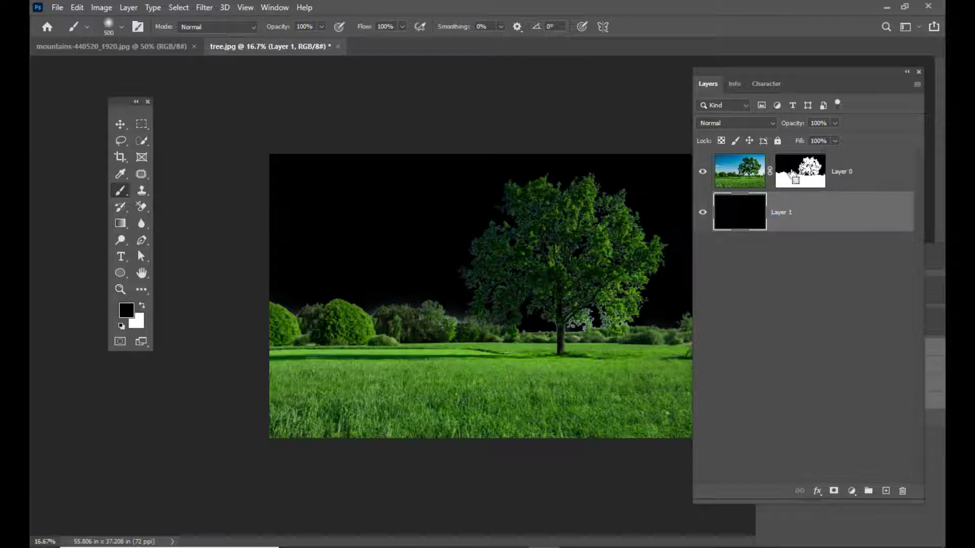
pyautogui.keyDown('ctrl'); pyautogui.click(806, 175); pyautogui.keyUp('ctrl')
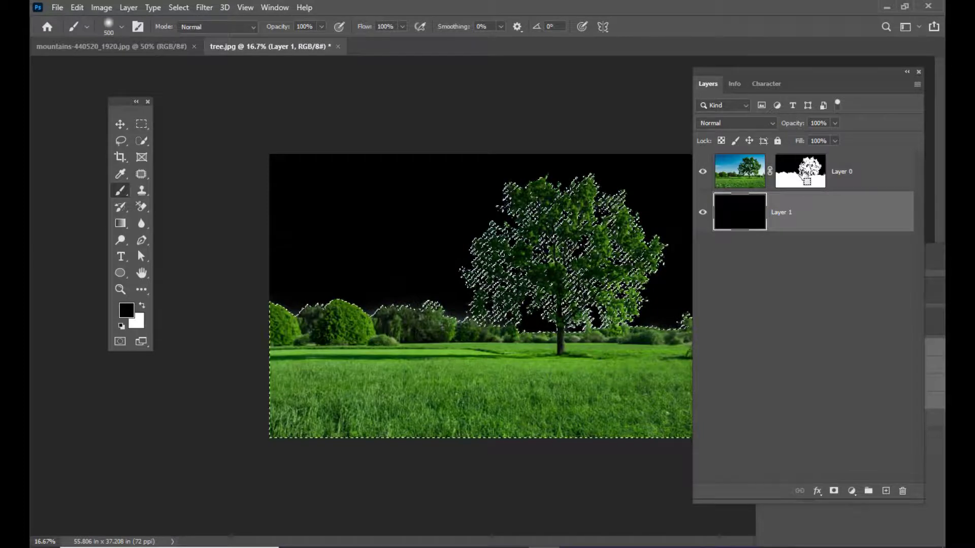
pyautogui.moveTo(708, 78); pyautogui.dragTo(766, 84)
pyautogui.click(812, 185)
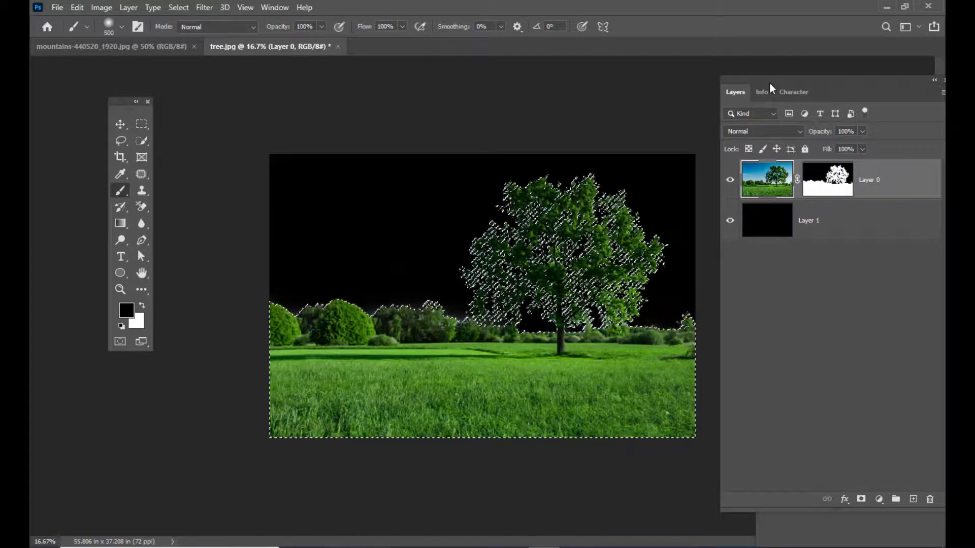
# Contract the selection loaded from Layer 0's mask by 2 pixels
pyautogui.click(181, 9)
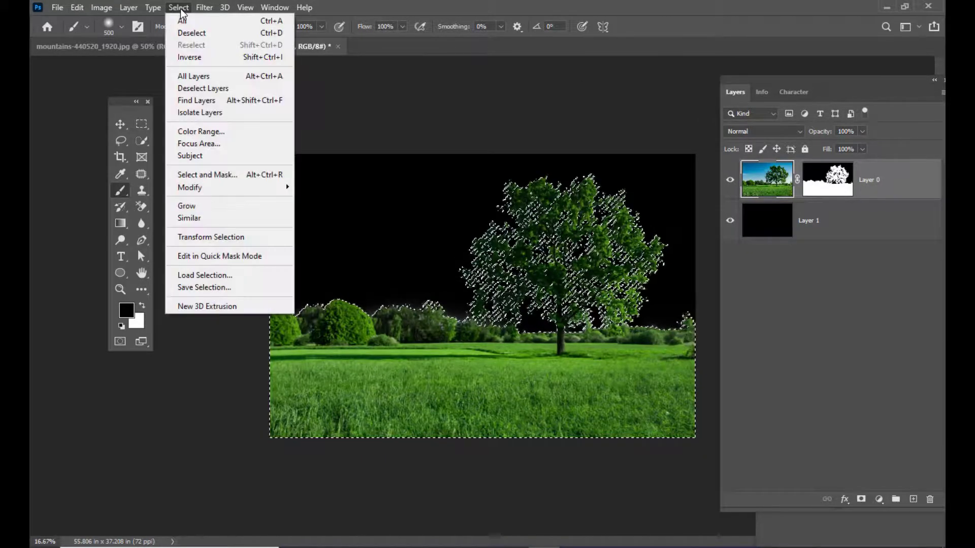
pyautogui.moveTo(218, 192)
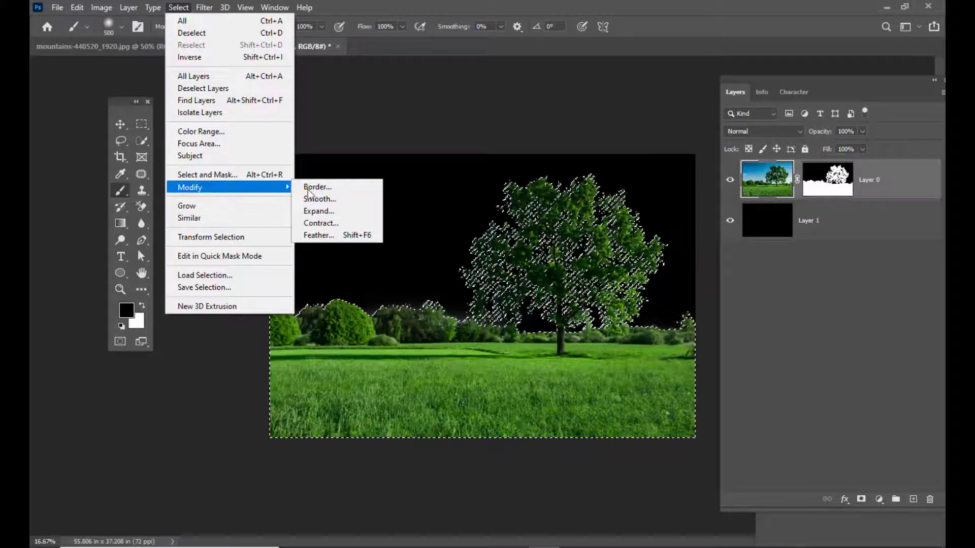
pyautogui.click(336, 224)
pyautogui.moveTo(505, 94); pyautogui.dragTo(468, 88)
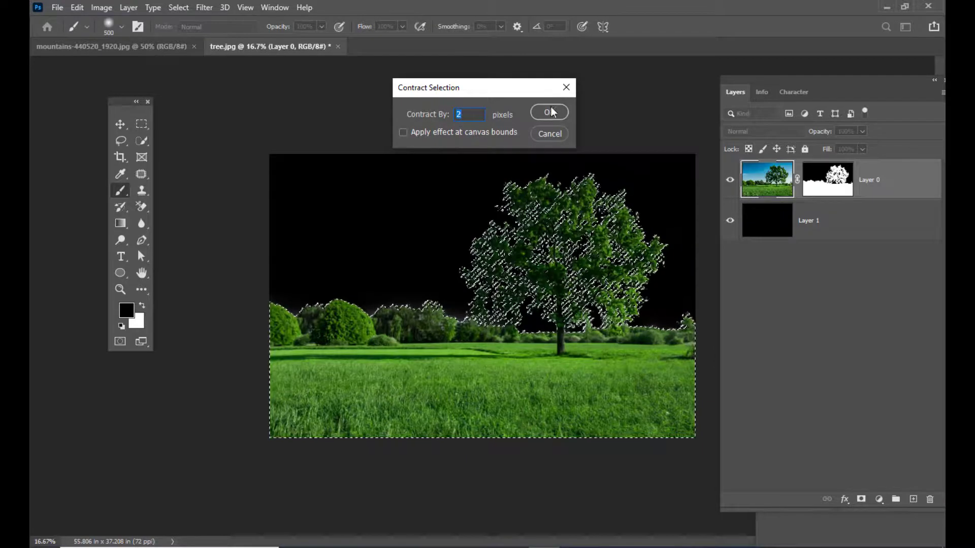
pyautogui.moveTo(509, 93); pyautogui.dragTo(515, 91)
pyautogui.click(465, 112)
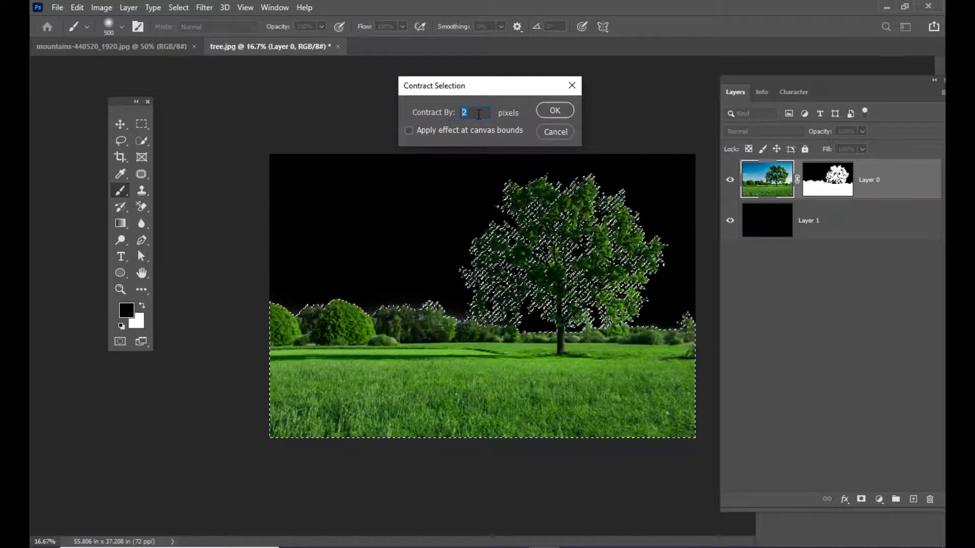
pyautogui.moveTo(491, 87); pyautogui.dragTo(485, 90)
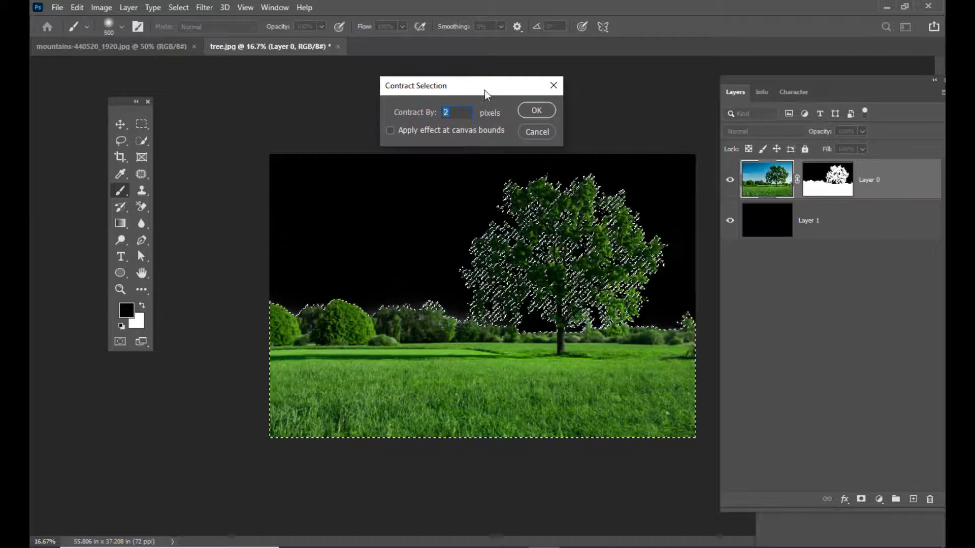
pyautogui.click(536, 110)
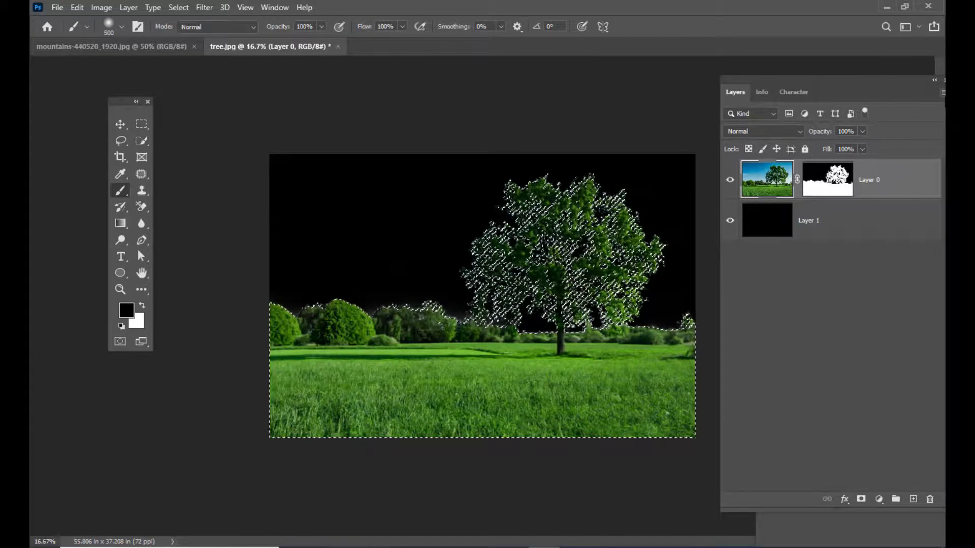
# Invert the selection, fill it with black on Layer 0's mask, and deselect
pyautogui.hotkey('ctrl', '\\')
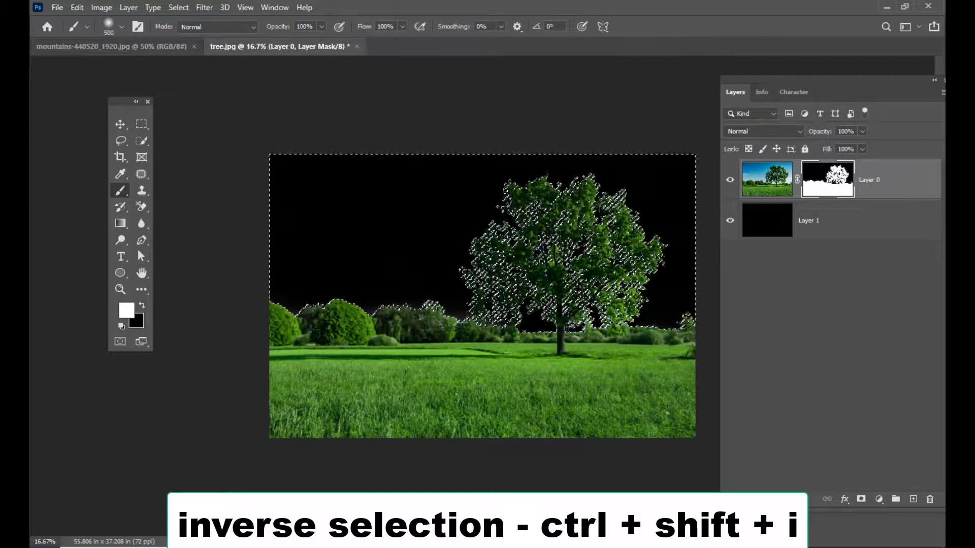
pyautogui.moveTo(821, 79)
pyautogui.mouseDown()
pyautogui.moveTo(796, 79)
pyautogui.moveTo(824, 78)
pyautogui.mouseUp()
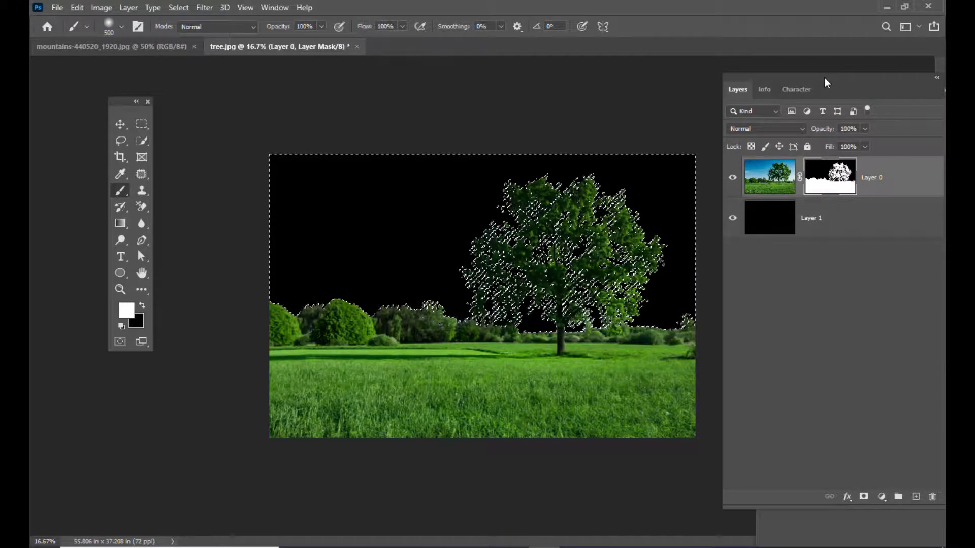
pyautogui.hotkey('ctrl', 'd')
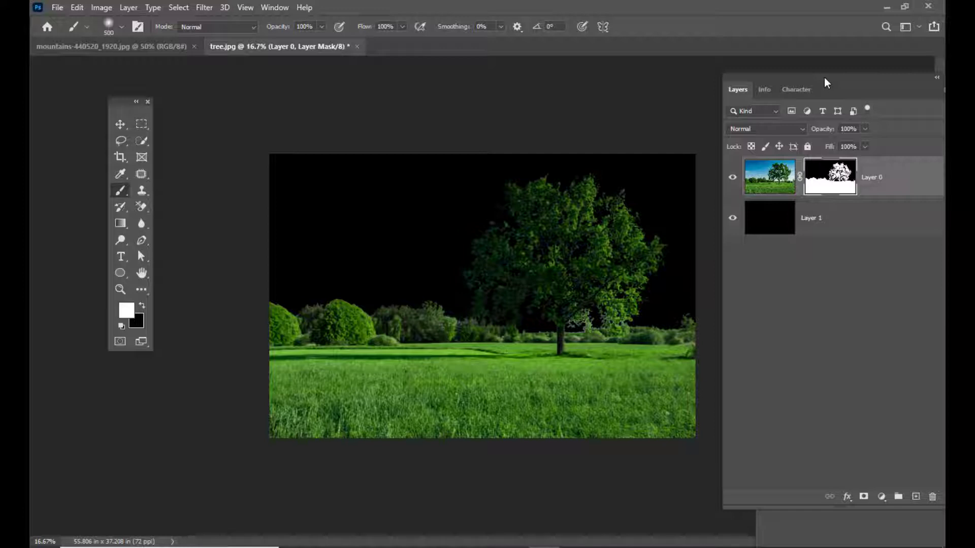
# Show only Layer 0's mask and paint the grey patch on the horizon beside the tree base white with an Overlay-mode brush
pyautogui.keyDown('alt'); pyautogui.click(835, 174); pyautogui.keyUp('alt')
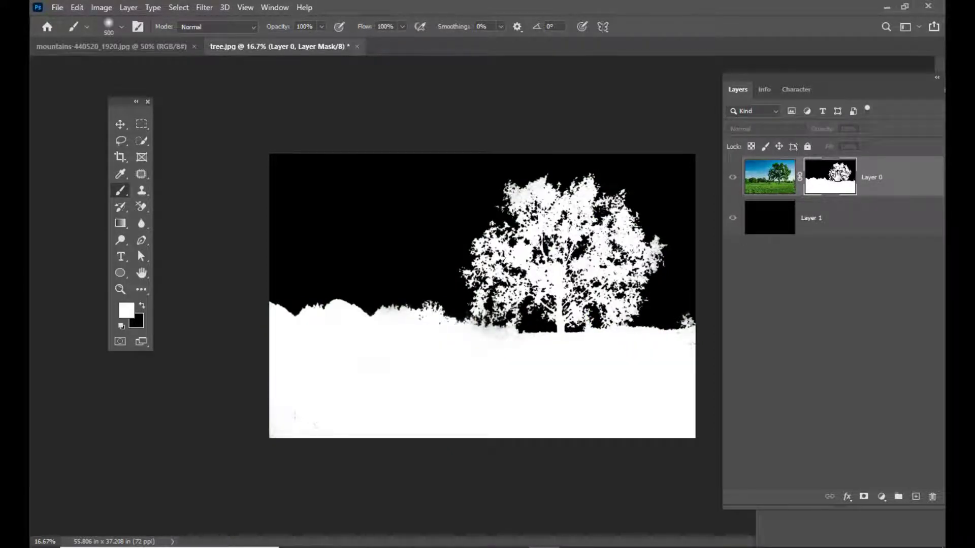
pyautogui.hotkey('ctrl', '+')
pyautogui.hotkey('ctrl', '+')
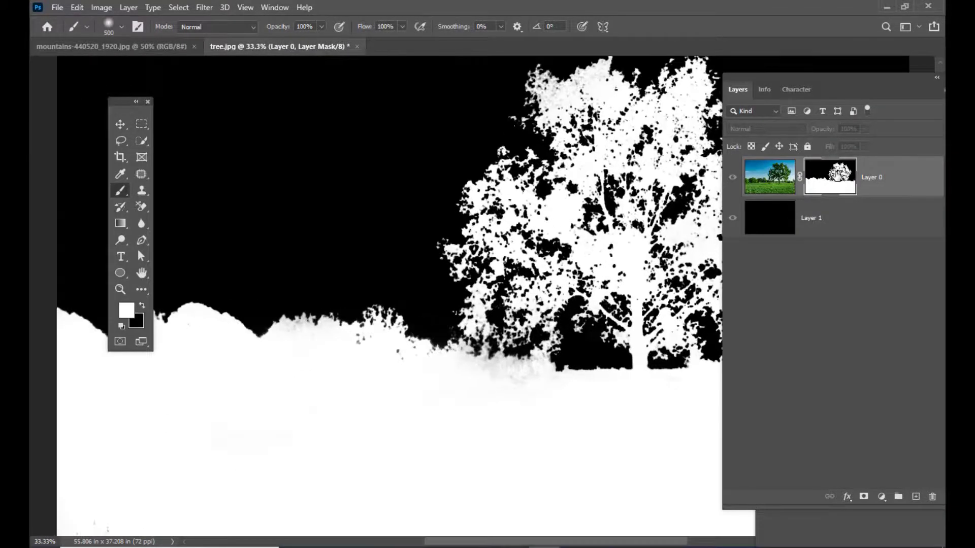
pyautogui.hotkey('ctrl', '-')
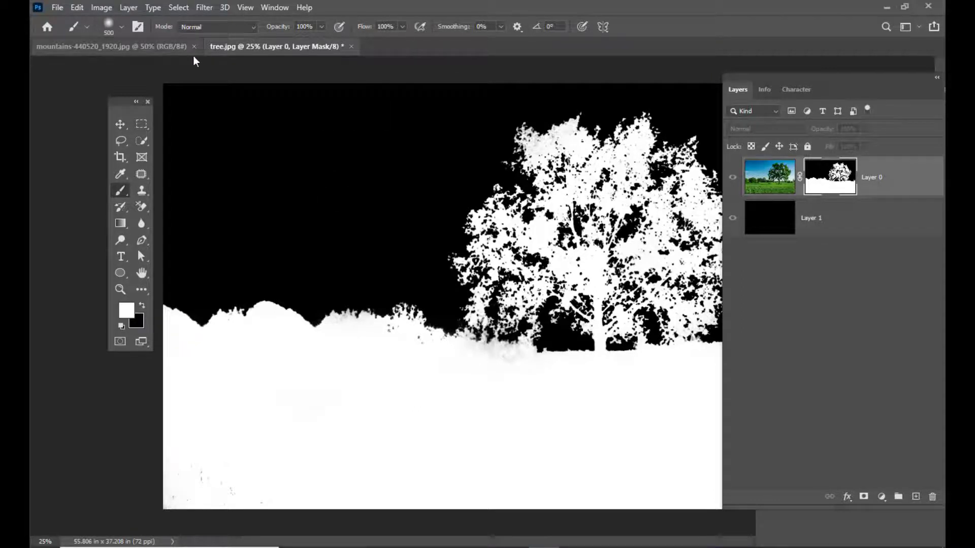
pyautogui.click(224, 25)
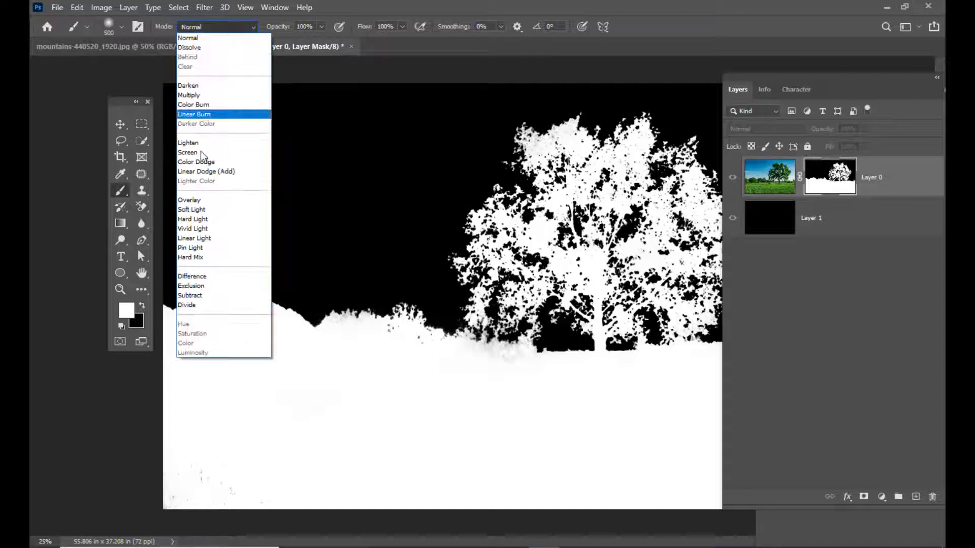
pyautogui.click(198, 200)
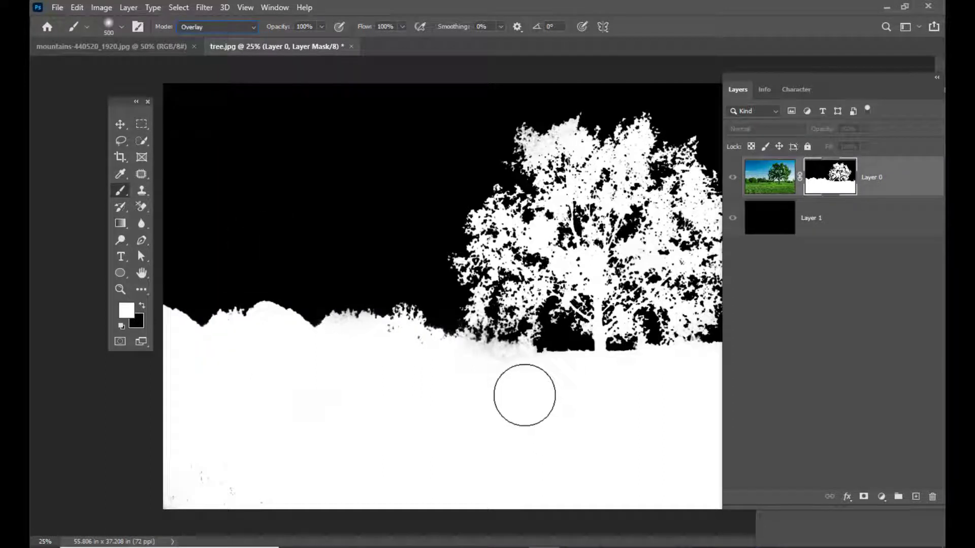
pyautogui.click(120, 125)
pyautogui.click(120, 190)
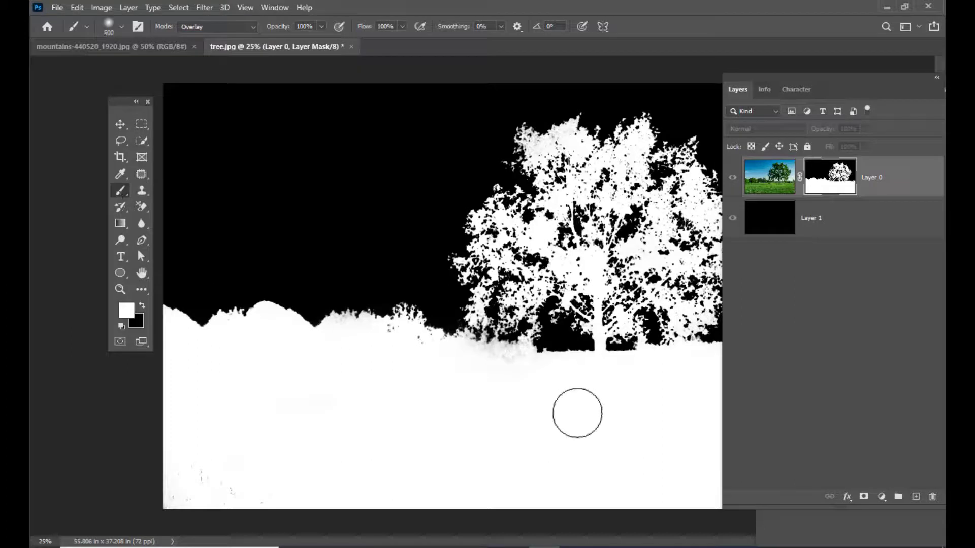
pyautogui.moveTo(500, 360)
pyautogui.mouseDown()
pyautogui.moveTo(475, 339)
pyautogui.moveTo(500, 347)
pyautogui.moveTo(487, 344)
pyautogui.moveTo(487, 355)
pyautogui.moveTo(523, 345)
pyautogui.moveTo(505, 352)
pyautogui.moveTo(453, 339)
pyautogui.moveTo(479, 359)
pyautogui.mouseUp()
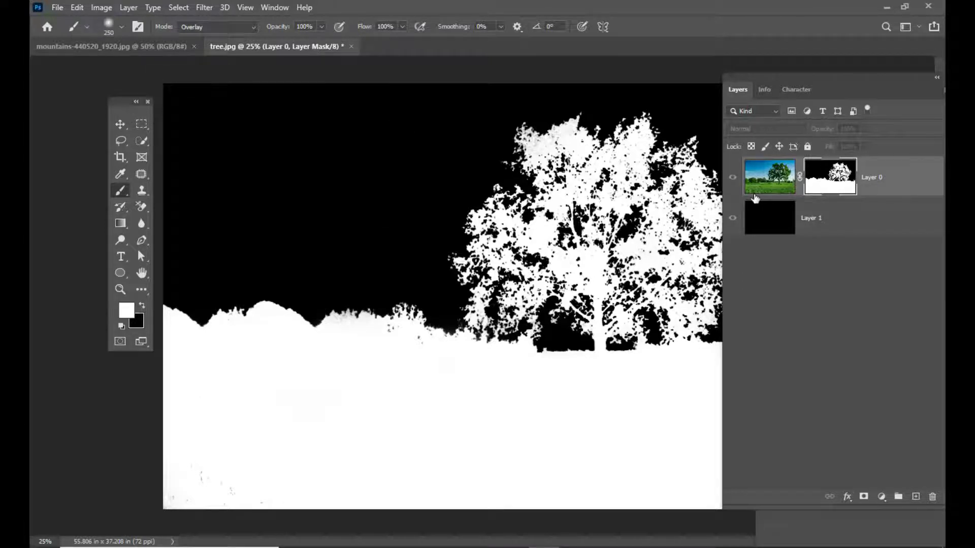
# Set the brush mode back to Normal and leave the mask-only view to check the whole cutout against black
pyautogui.click(215, 27)
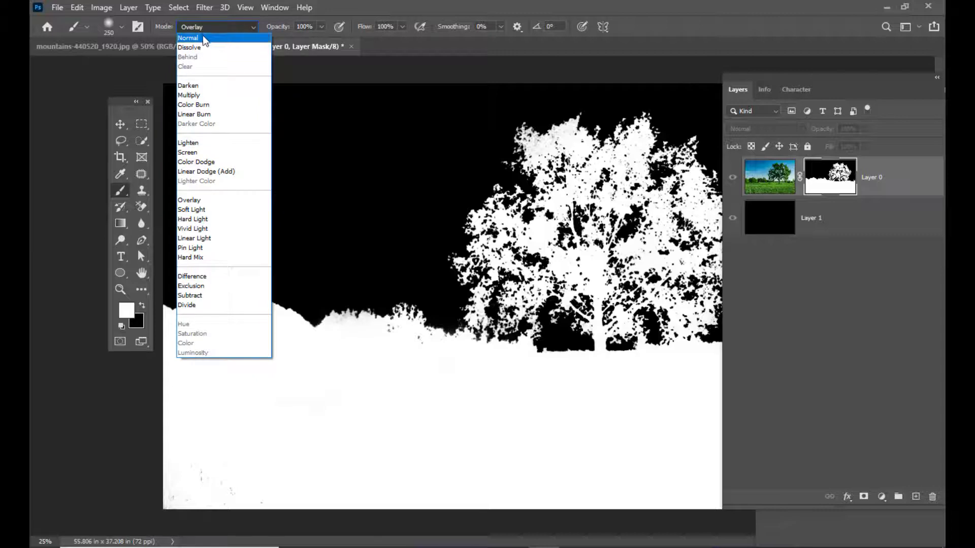
pyautogui.click(203, 35)
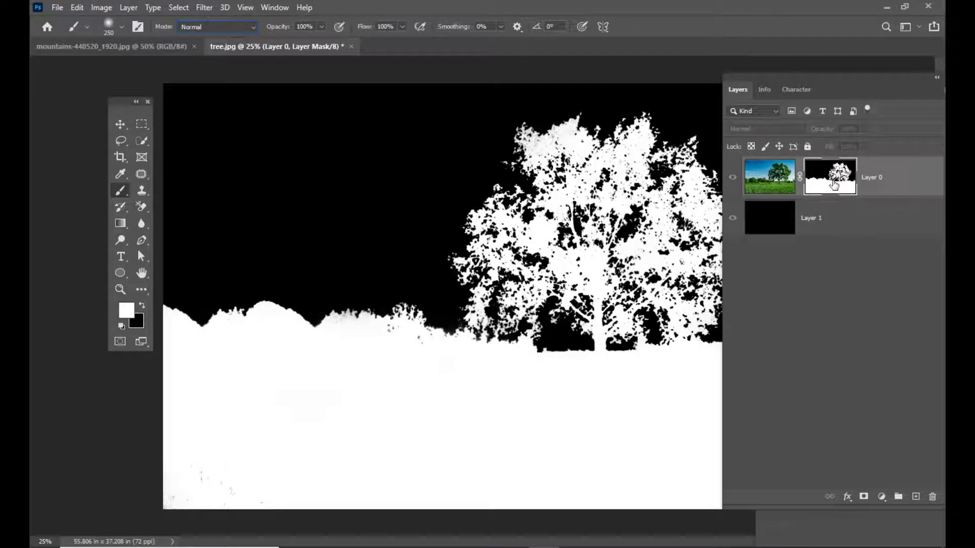
pyautogui.keyDown('alt'); pyautogui.click(833, 182); pyautogui.keyUp('alt')
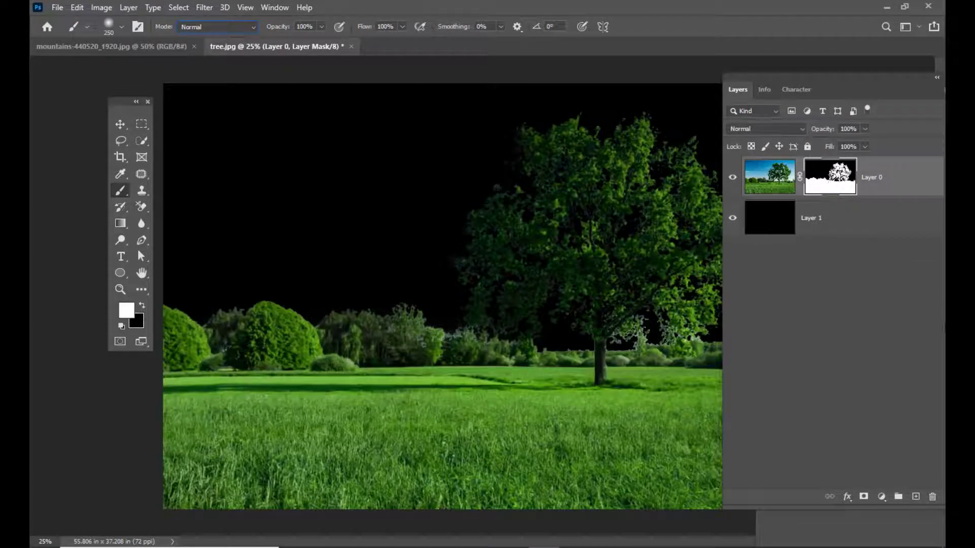
pyautogui.hotkey('ctrl', '-')
pyautogui.hotkey('ctrl', '-')
pyautogui.hotkey('ctrl', '-')
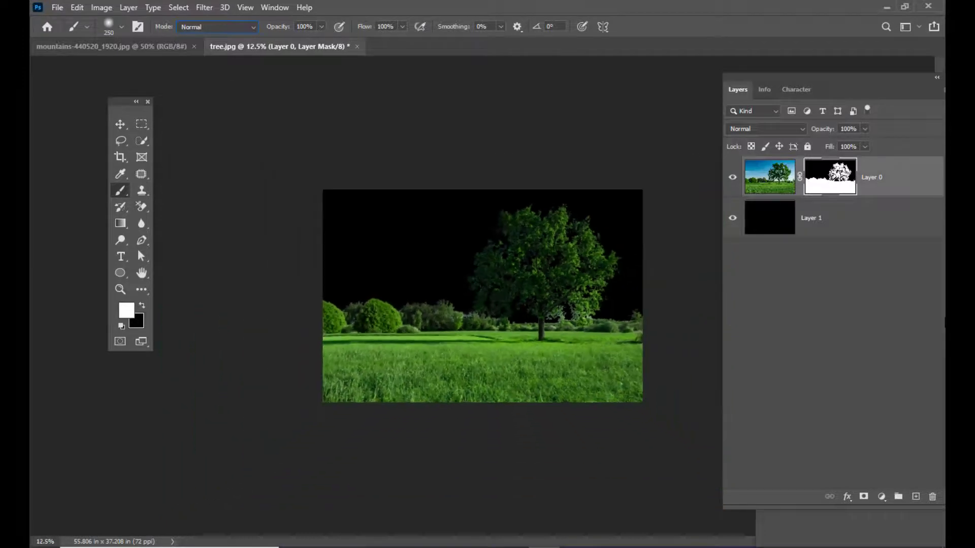
pyautogui.hotkey('ctrl', '-')
pyautogui.hotkey('ctrl', '+')
pyautogui.hotkey('ctrl', '+')
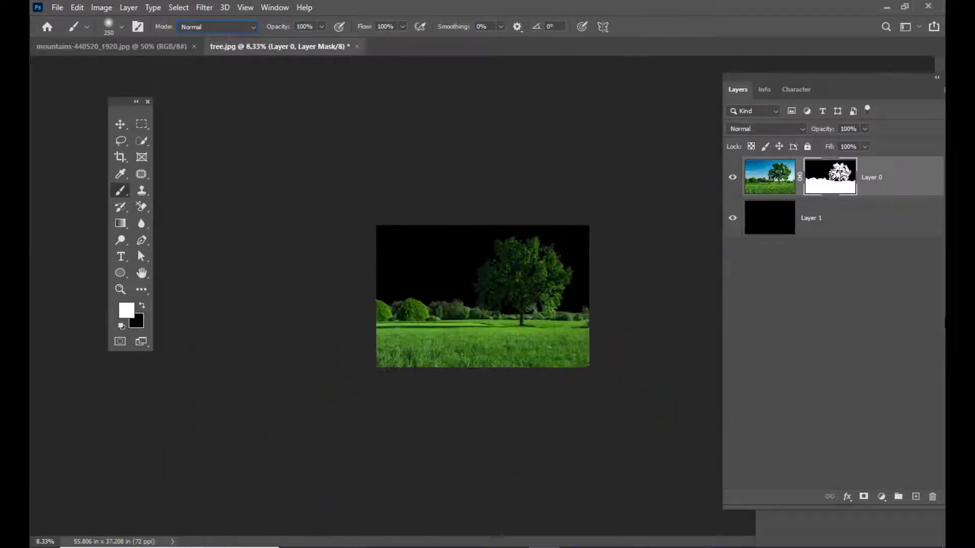
# Bring the sunset image from mountains-440520_1920.jpg into tree.jpg as a new layer
pyautogui.click(114, 45)
pyautogui.press('x')
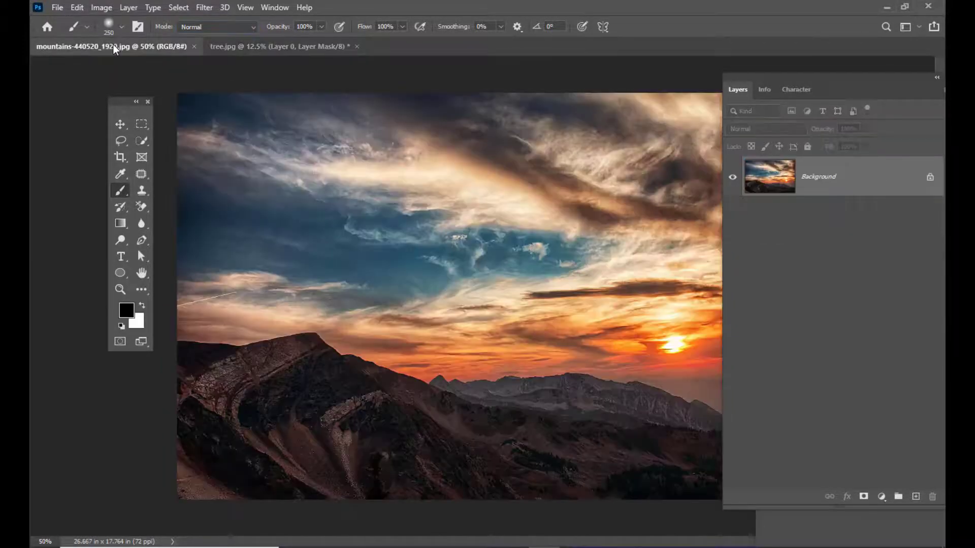
pyautogui.click(116, 124)
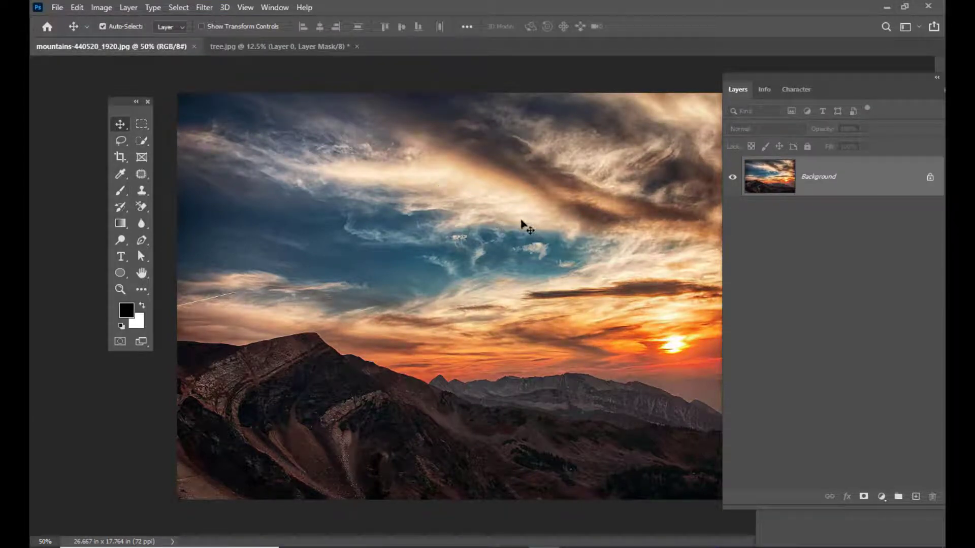
pyautogui.moveTo(546, 226); pyautogui.dragTo(520, 300)
# Scale the sunset layer to about 239% so it covers the canvas, and place it directly beneath Layer 0
pyautogui.hotkey('ctrl', 't')
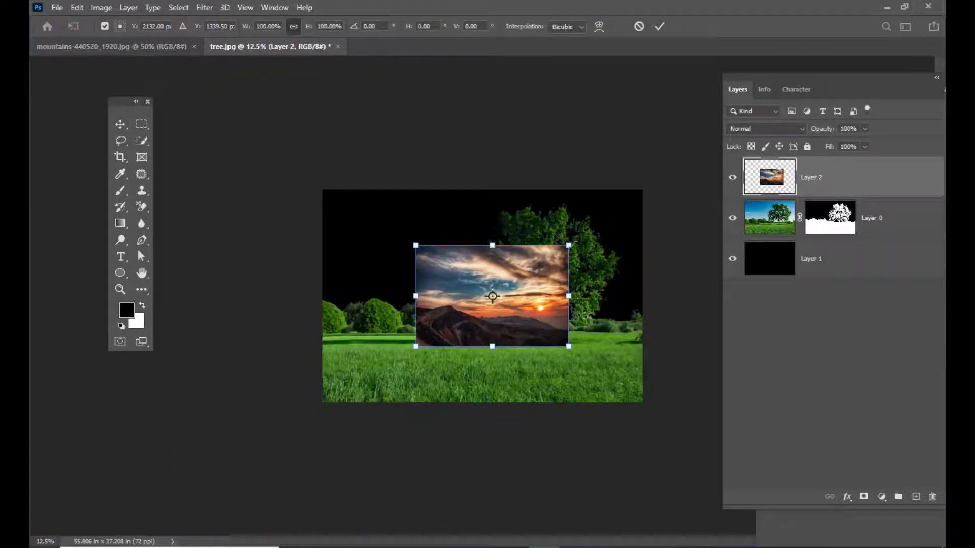
pyautogui.moveTo(568, 244); pyautogui.dragTo(674, 174)
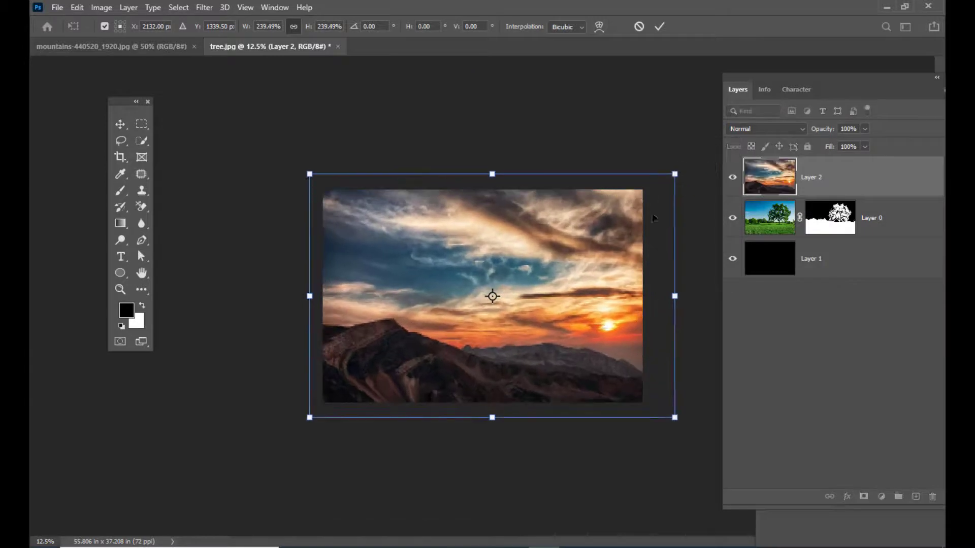
pyautogui.moveTo(614, 239); pyautogui.dragTo(615, 231)
pyautogui.press('Return')
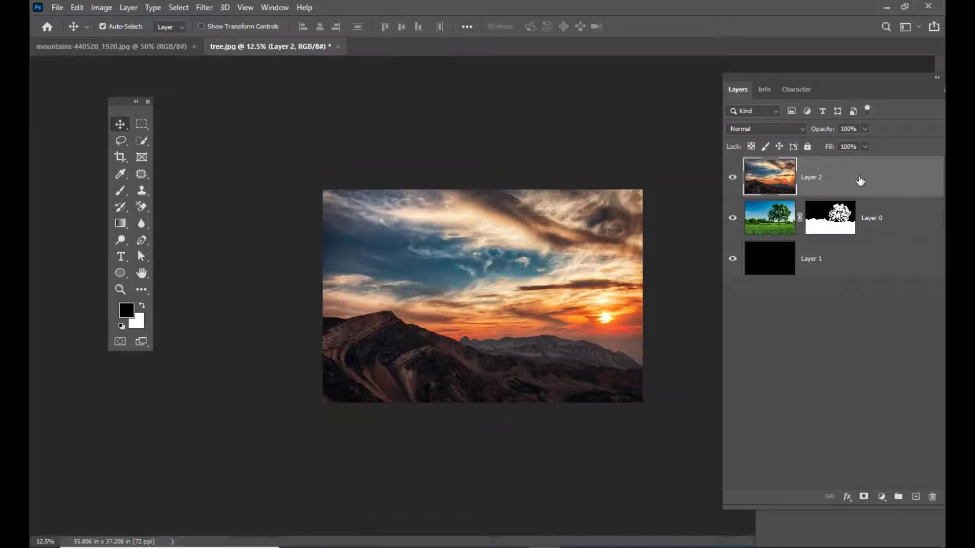
pyautogui.moveTo(858, 177); pyautogui.dragTo(857, 232)
pyautogui.hotkey('ctrl', '+')
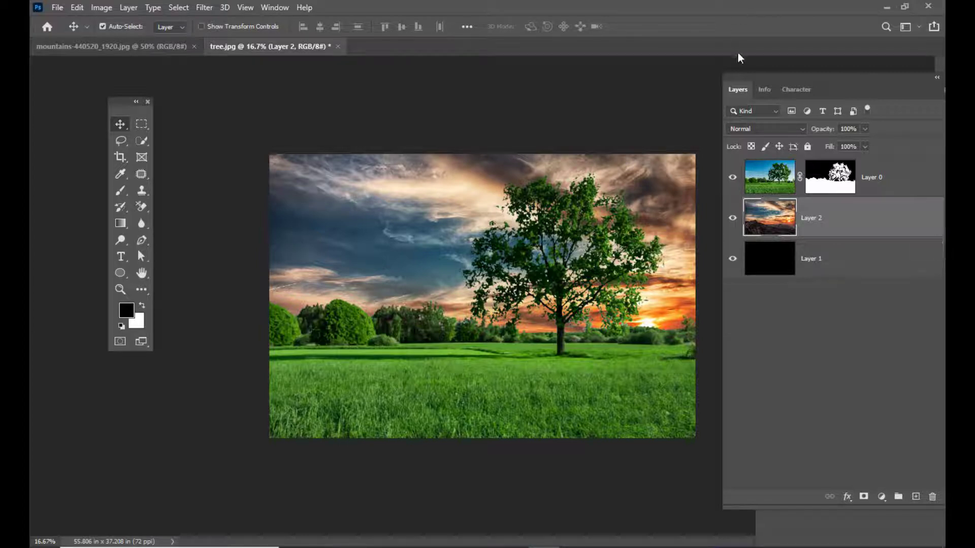
# Create a new empty layer above Layer 0 and clip it to Layer 0
pyautogui.moveTo(749, 77); pyautogui.dragTo(747, 78)
pyautogui.moveTo(747, 79); pyautogui.dragTo(739, 80)
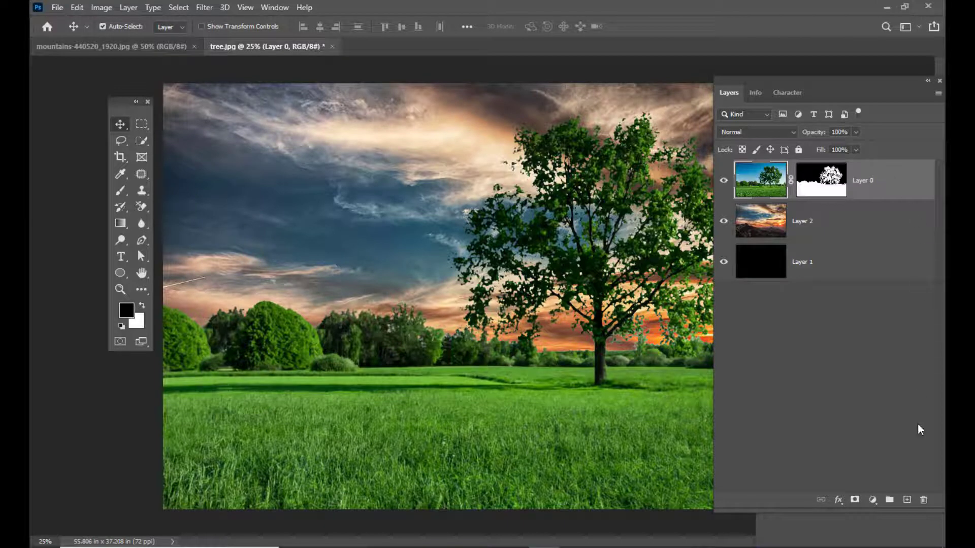
pyautogui.click(907, 500)
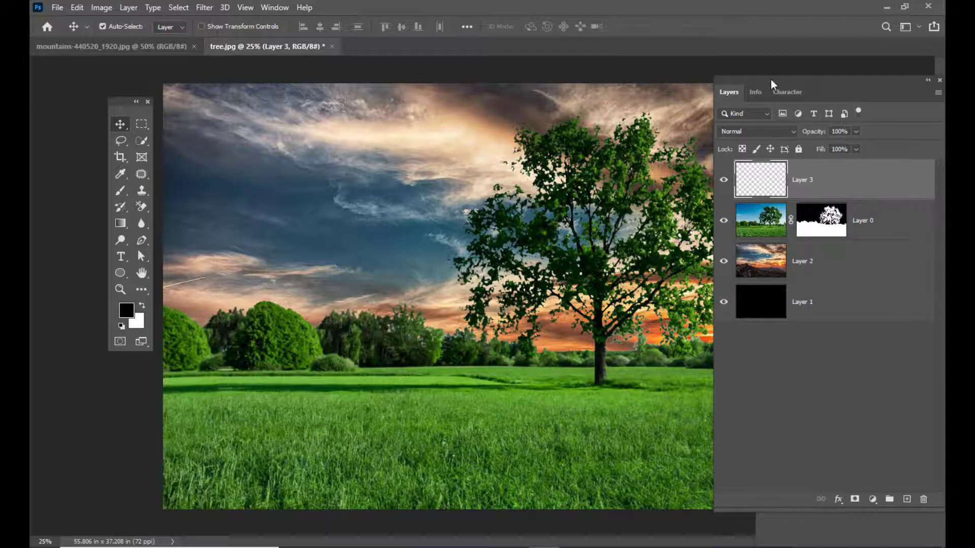
pyautogui.moveTo(772, 84); pyautogui.dragTo(768, 80)
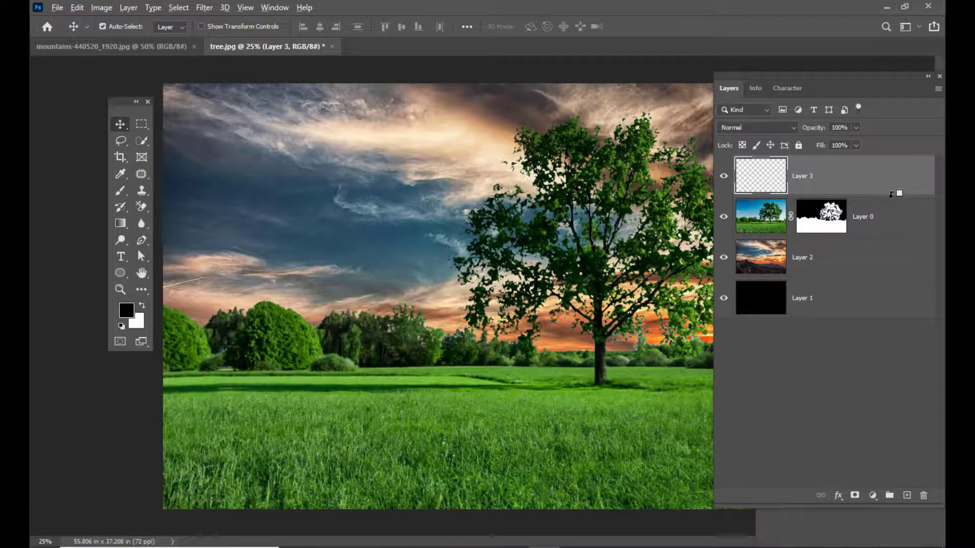
pyautogui.keyDown('alt'); pyautogui.click(888, 196); pyautogui.keyUp('alt')
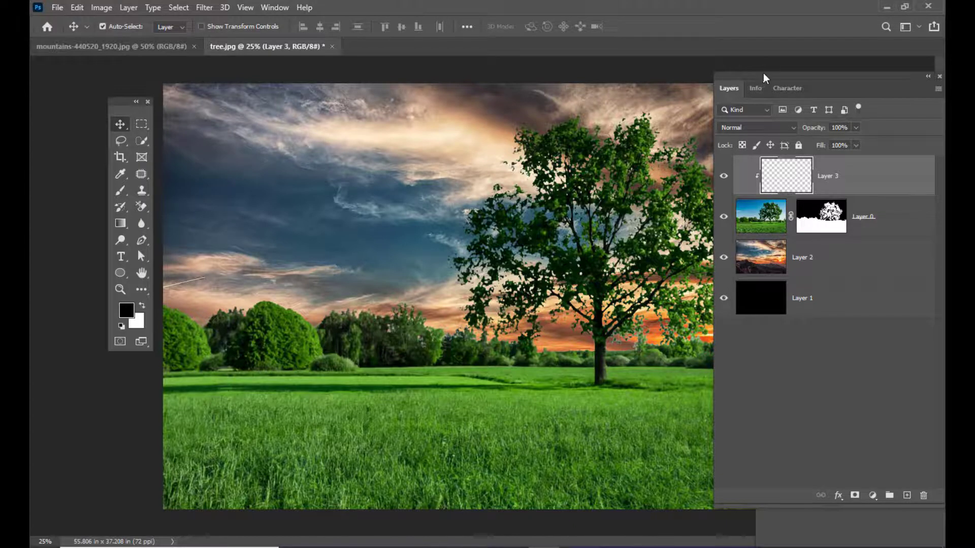
pyautogui.moveTo(765, 77); pyautogui.dragTo(776, 77)
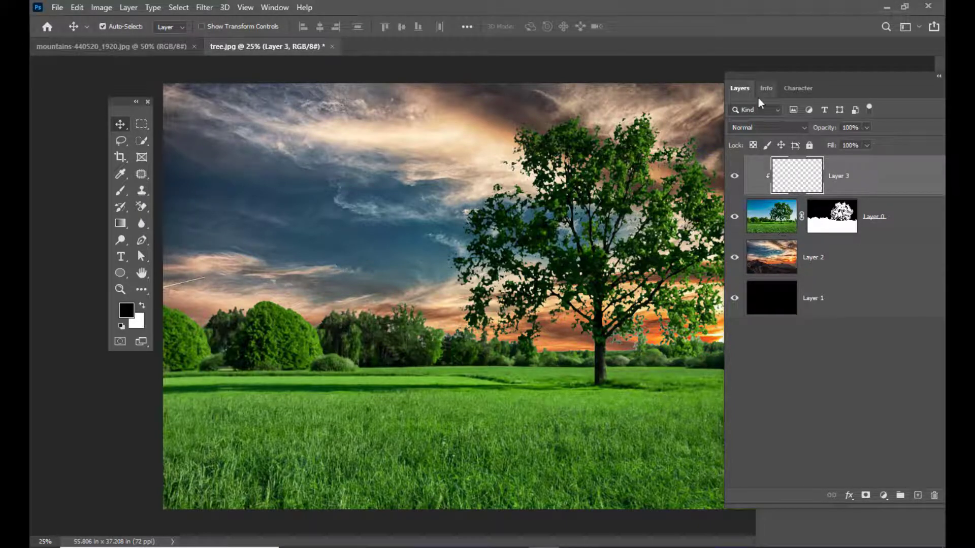
# Set the clipped layer's blend mode to Darken and choose the Brush tool
pyautogui.moveTo(762, 81); pyautogui.dragTo(766, 78)
pyautogui.click(771, 125)
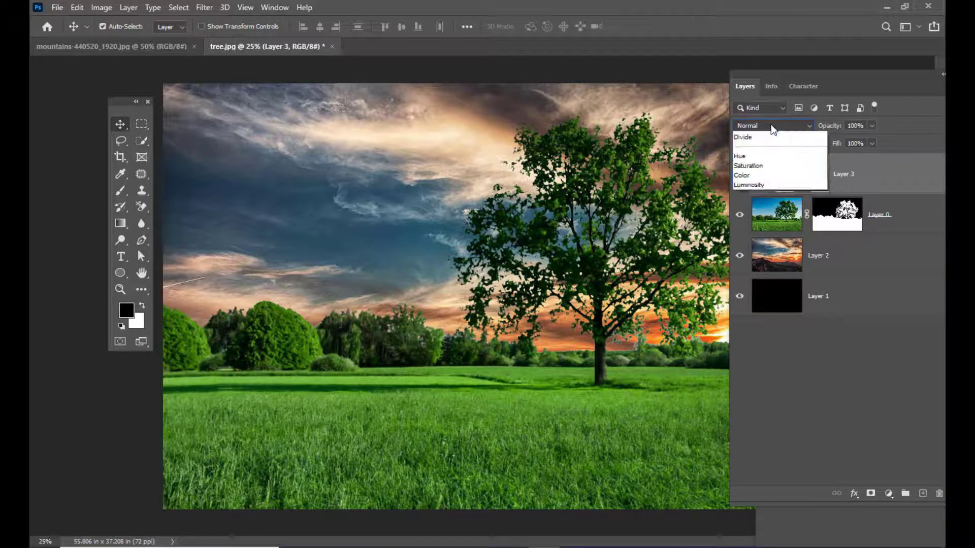
pyautogui.click(764, 166)
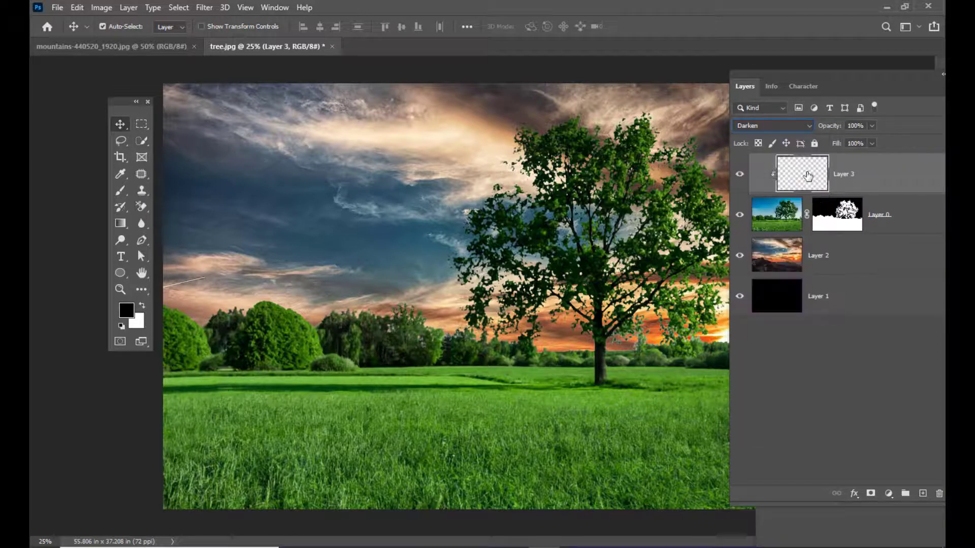
pyautogui.click(121, 192)
pyautogui.rightClick(120, 192)
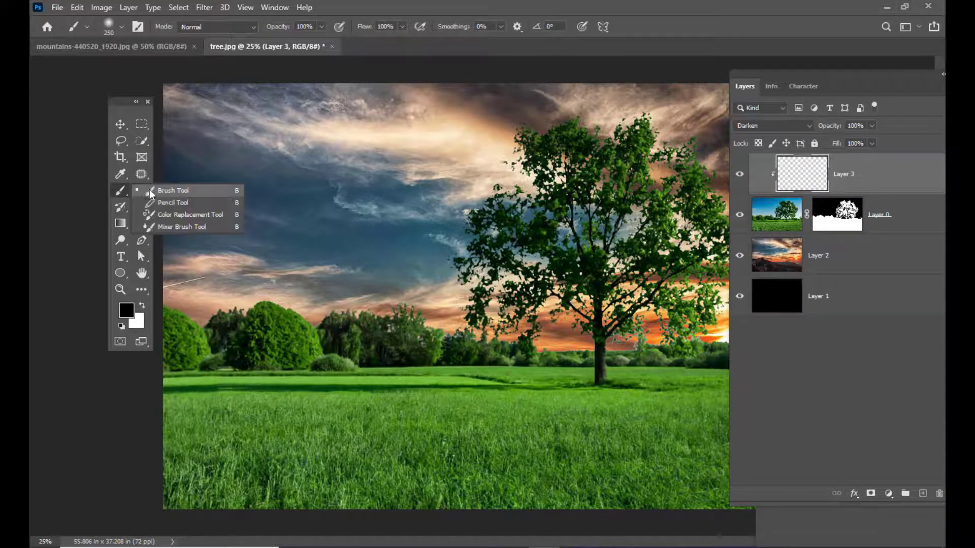
# Use the Brush tool with the Soft Round tip and reduce its size to 80 px
pyautogui.click(167, 190)
pyautogui.click(122, 26)
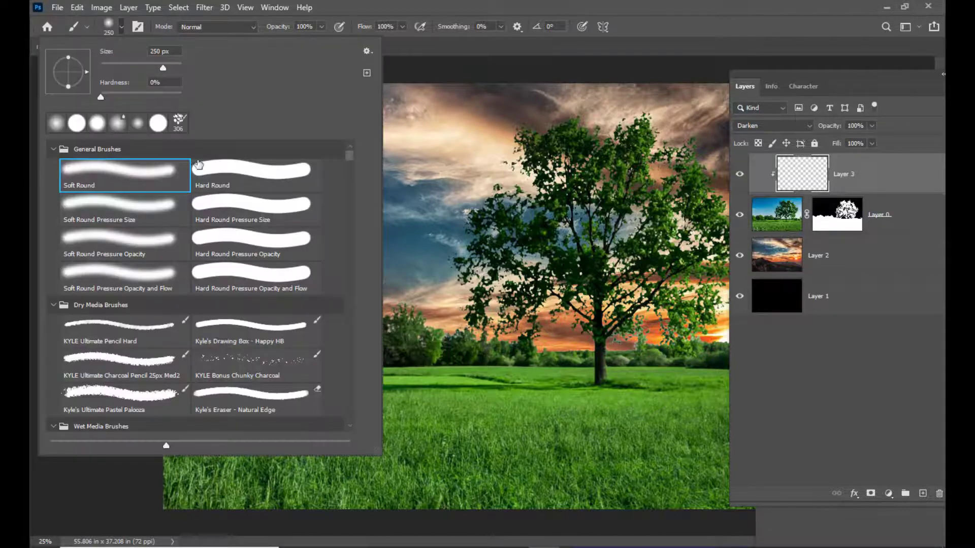
pyautogui.click(565, 6)
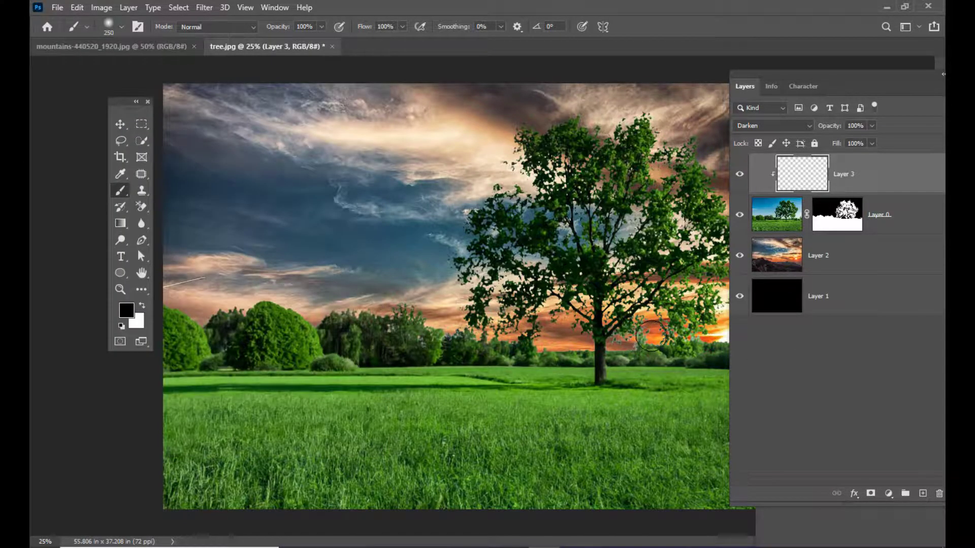
pyautogui.hotkey('ctrl', '+')
pyautogui.moveTo(733, 85); pyautogui.dragTo(759, 86)
pyautogui.hotkey('ctrl', '+')
pyautogui.hotkey('ctrl', '-')
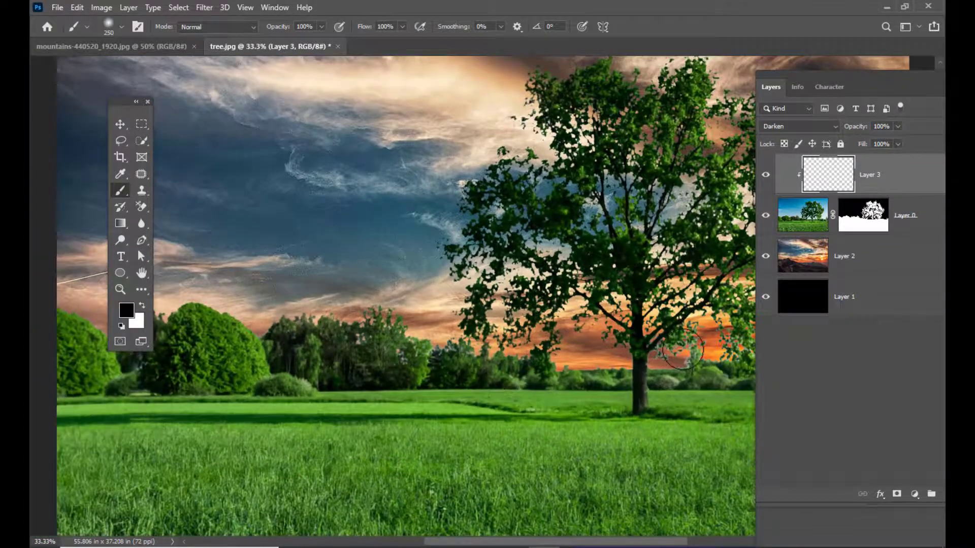
pyautogui.press('[')
pyautogui.press('[')
pyautogui.press('[')
pyautogui.press('[')
# Paint with greens sampled from nearby foliage over the pale fringe under the tree's lower branches and along the distant treeline
pyautogui.keyDown('alt'); pyautogui.click(676, 335); pyautogui.keyUp('alt')
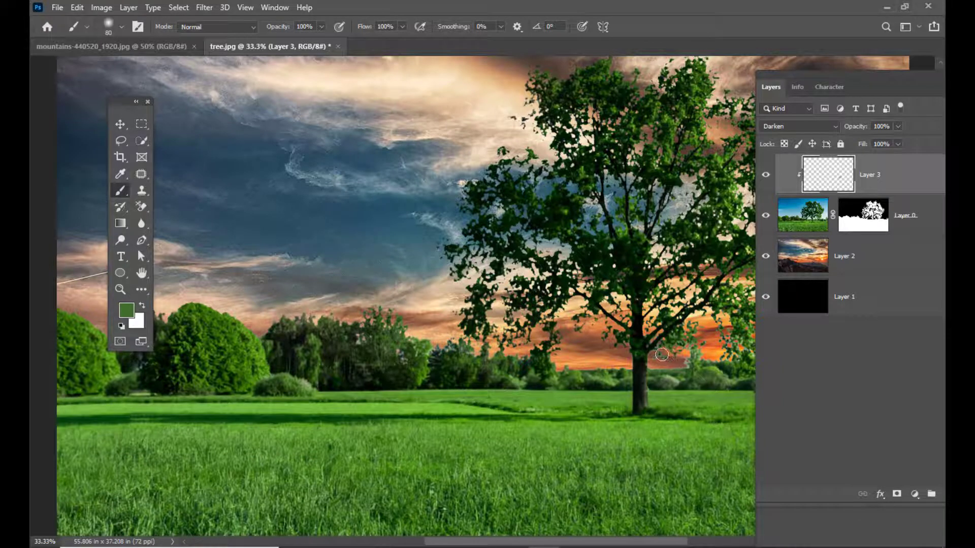
pyautogui.moveTo(662, 354)
pyautogui.mouseDown()
pyautogui.moveTo(690, 368)
pyautogui.moveTo(693, 342)
pyautogui.moveTo(704, 363)
pyautogui.moveTo(724, 362)
pyautogui.moveTo(729, 337)
pyautogui.moveTo(721, 332)
pyautogui.moveTo(757, 365)
pyautogui.moveTo(734, 358)
pyautogui.mouseUp()
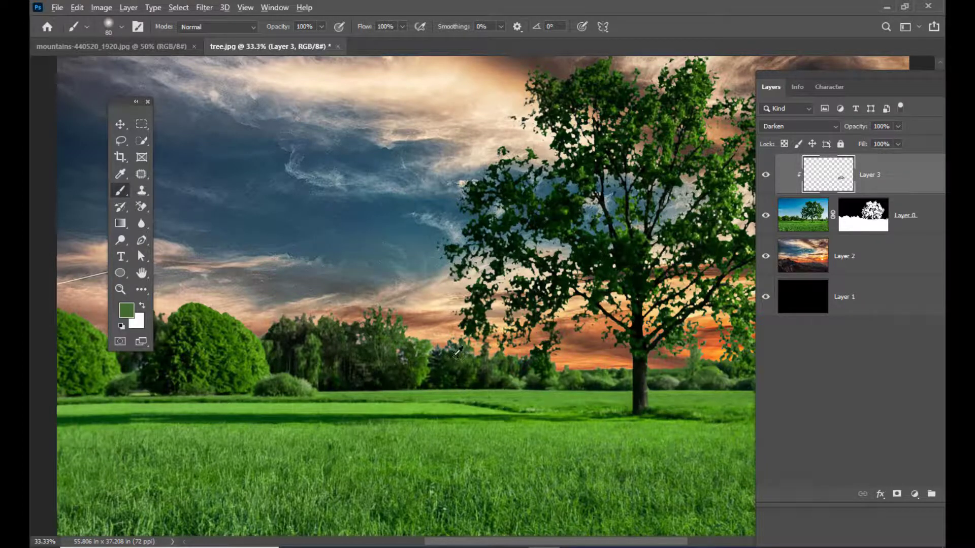
pyautogui.keyDown('alt'); pyautogui.click(456, 354); pyautogui.keyUp('alt')
pyautogui.moveTo(440, 349)
pyautogui.mouseDown()
pyautogui.moveTo(419, 349)
pyautogui.moveTo(424, 341)
pyautogui.moveTo(399, 356)
pyautogui.mouseUp()
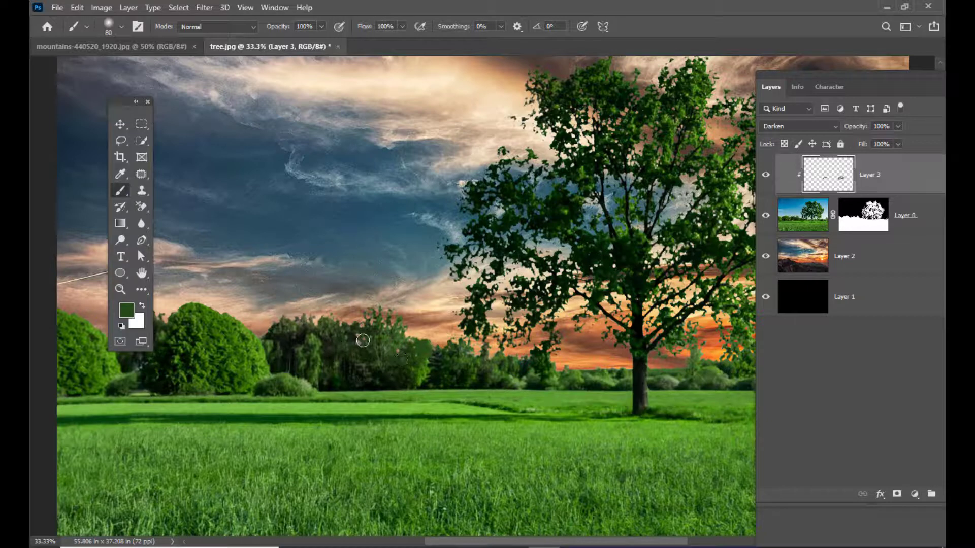
pyautogui.click(467, 352)
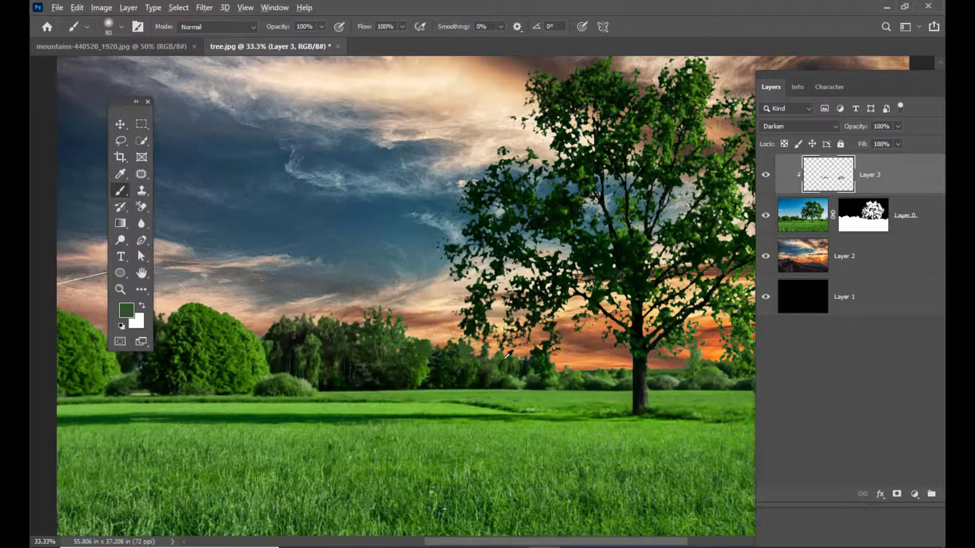
# Sample a dark green from the tree's upper foliage as the foreground colour and switch to the Move tool
pyautogui.keyDown('alt'); pyautogui.click(675, 119); pyautogui.keyUp('alt')
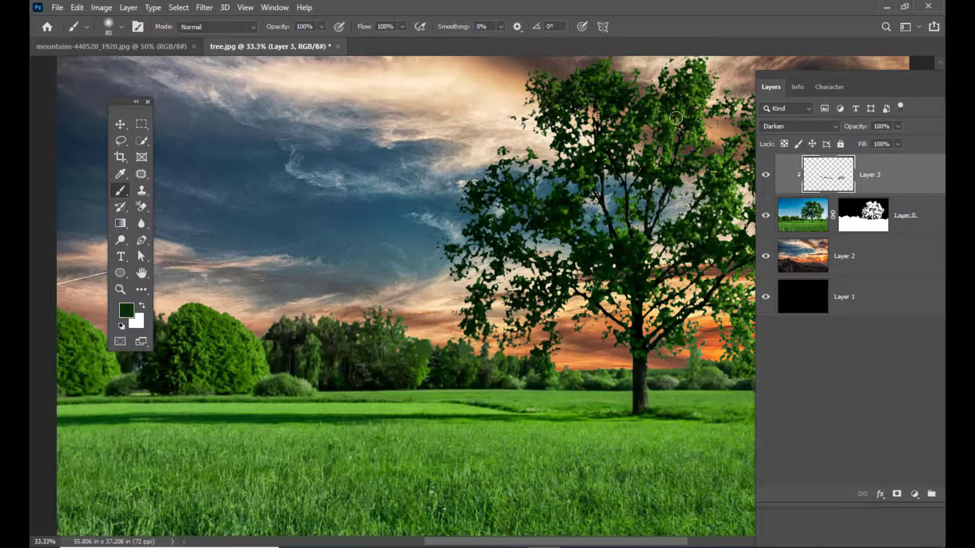
pyautogui.hotkey('ctrl', '-')
pyautogui.hotkey('ctrl', '-')
pyautogui.hotkey('ctrl', '-')
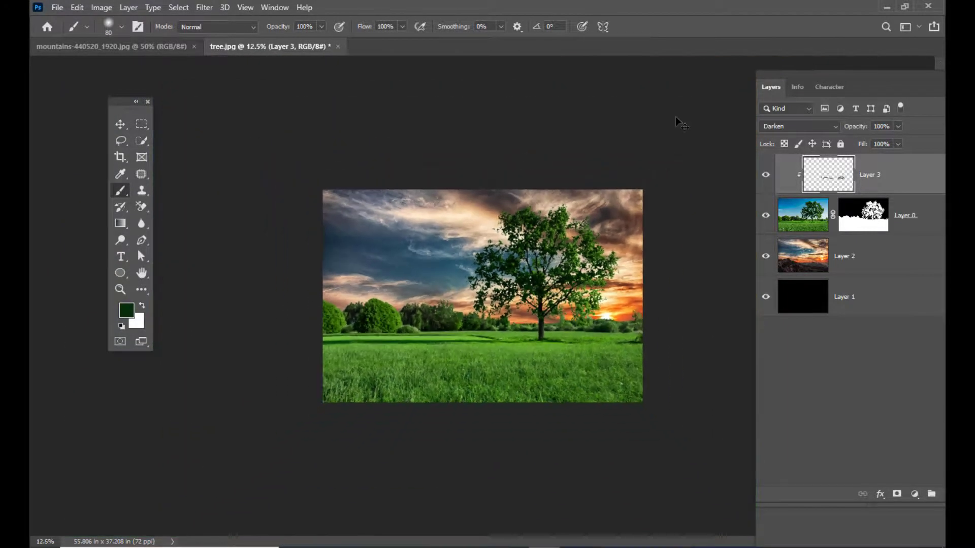
pyautogui.hotkey('ctrl', '+')
pyautogui.click(117, 126)
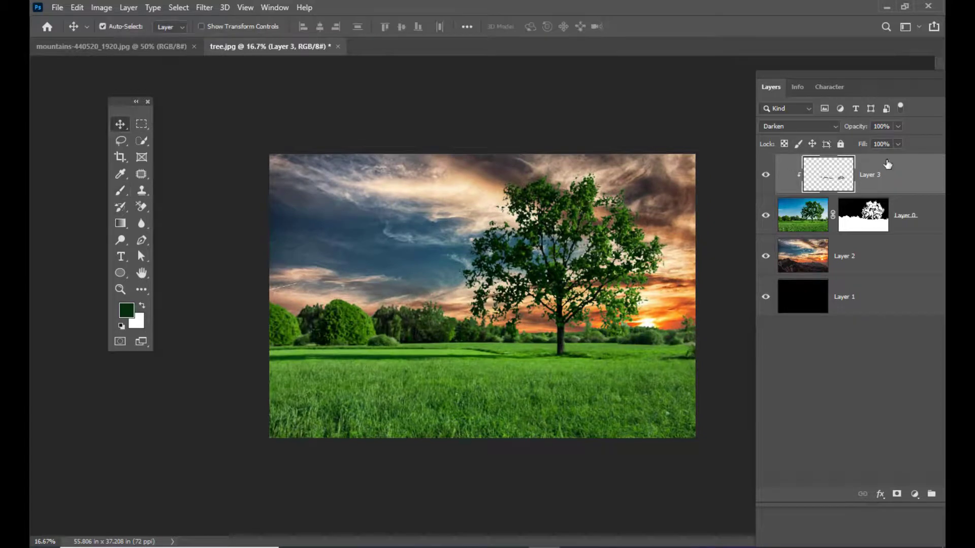